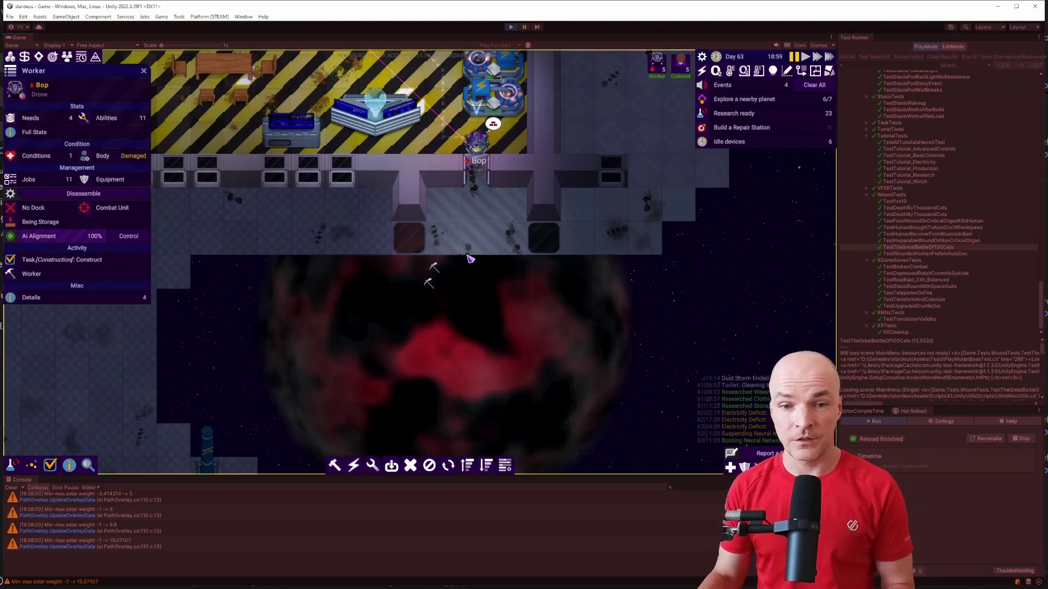
# - Examine the routes the selected drone Bop would take to spots beside the hull gap and around the striped rooms
pyautogui.scroll(-3, 468, 262)
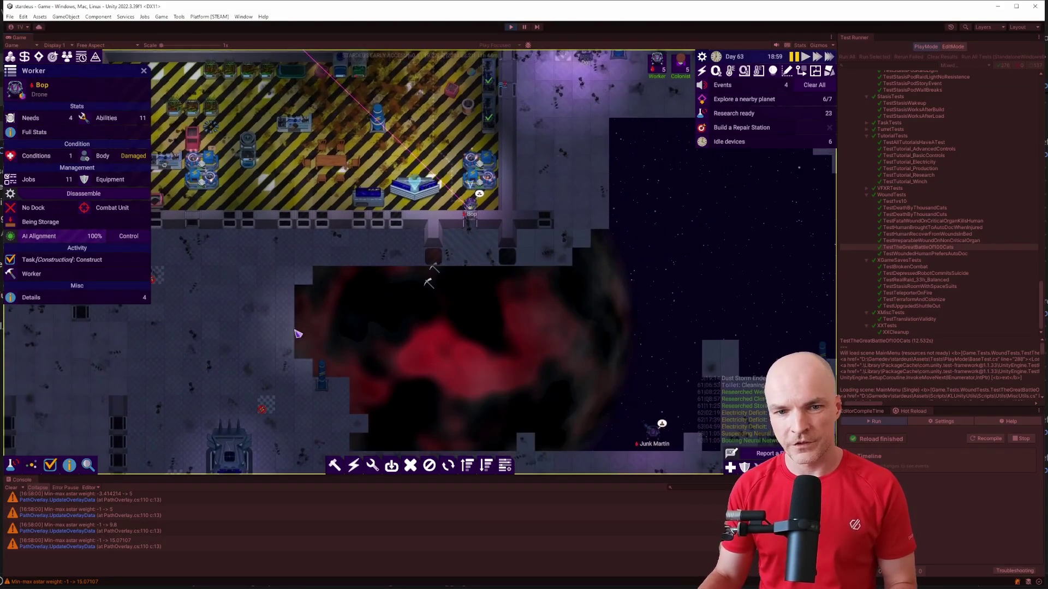
pyautogui.scroll(-3, 298, 334)
pyautogui.moveTo(298, 334); pyautogui.dragTo(454, 324)
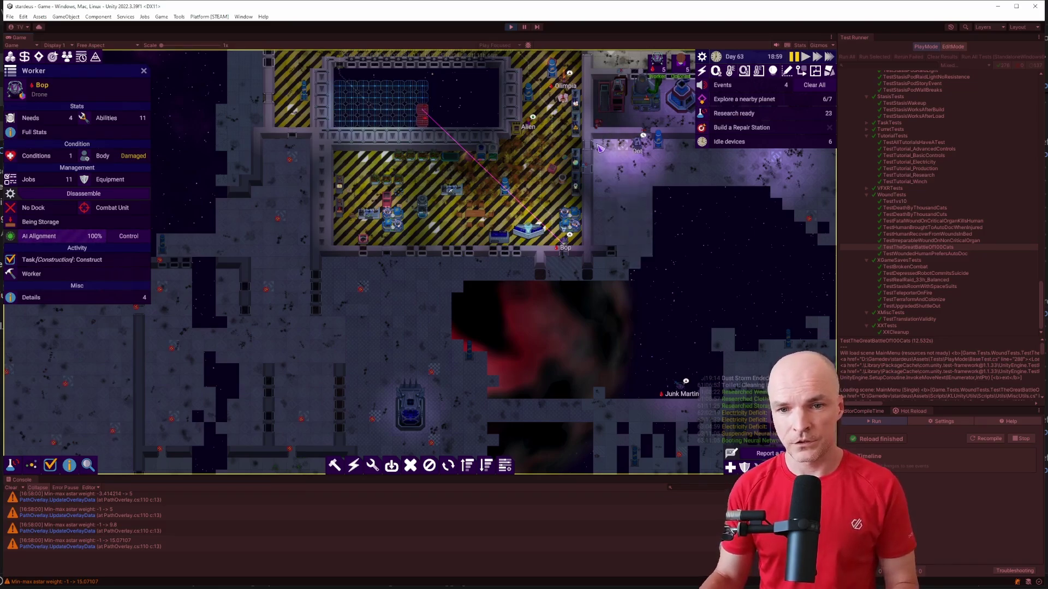
pyautogui.scroll(5, 527, 293)
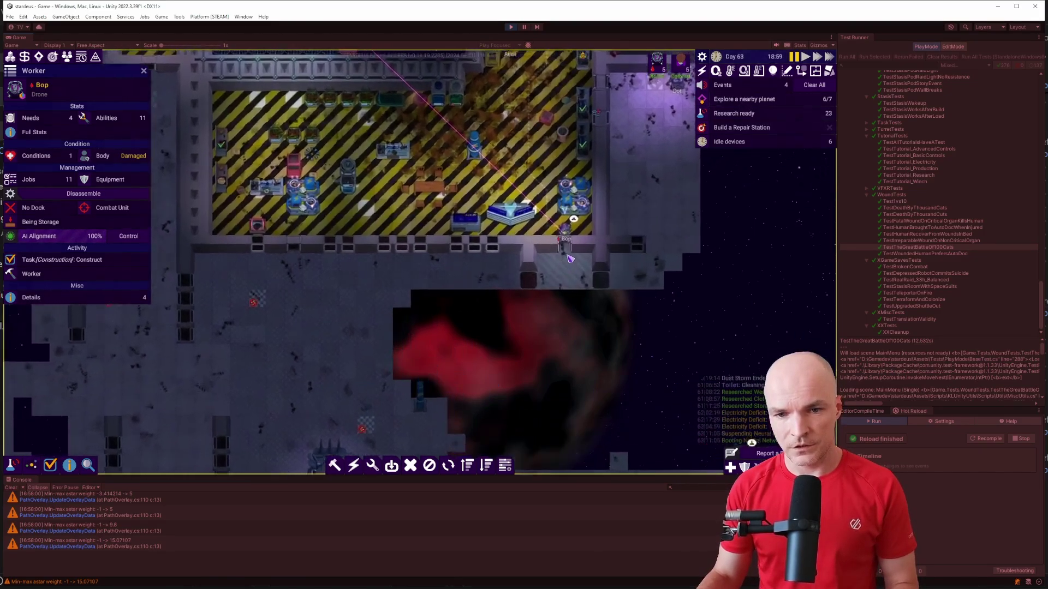
pyautogui.scroll(2, 428, 278)
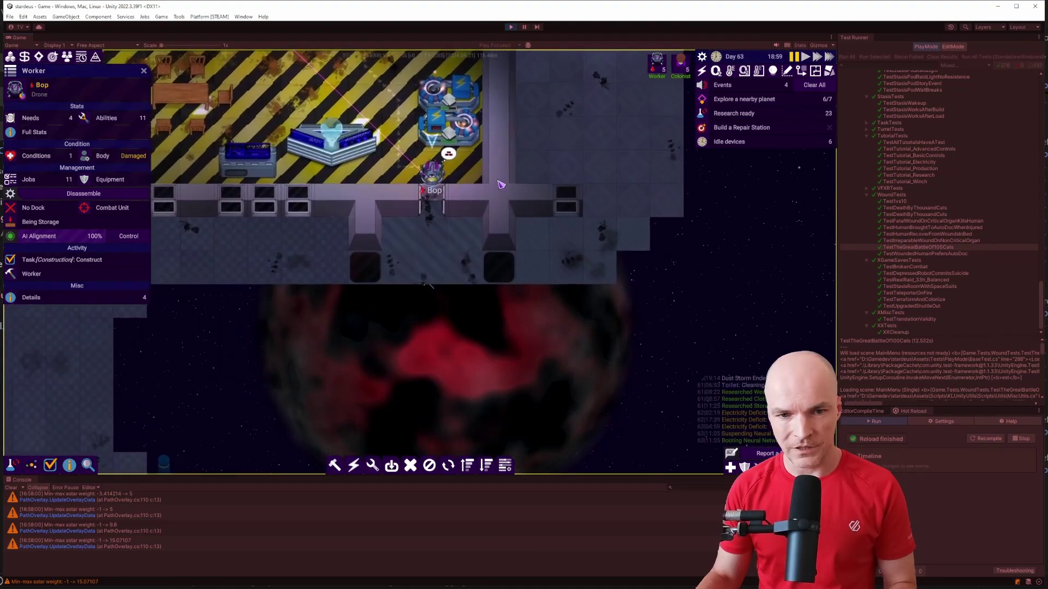
pyautogui.press('a')
pyautogui.press('s')
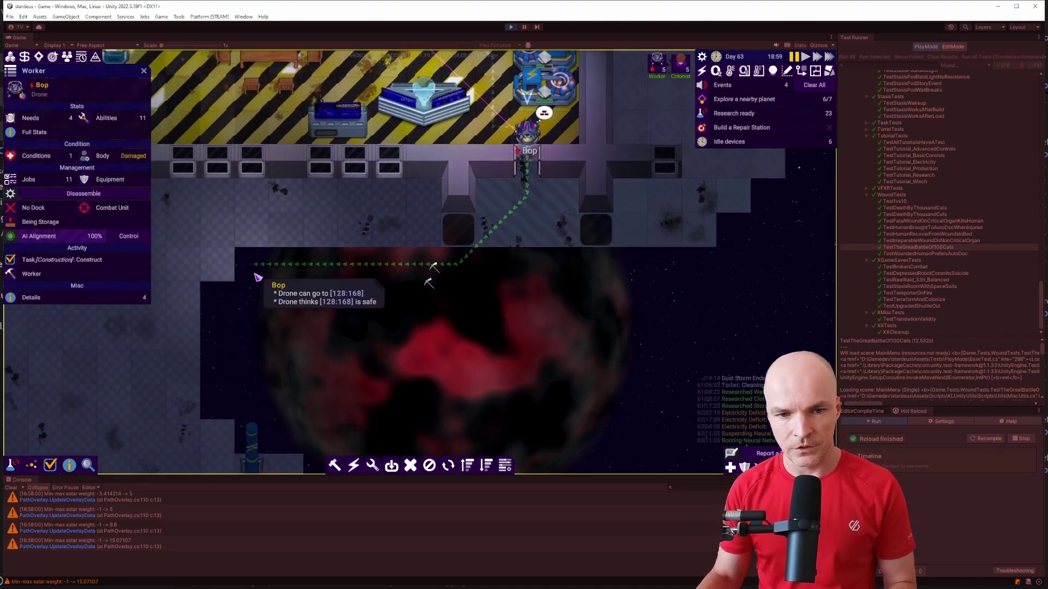
pyautogui.scroll(-3, 273, 295)
pyautogui.press('a')
pyautogui.press('s')
pyautogui.press('w')
pyautogui.press('a')
pyautogui.scroll(-1, 363, 349)
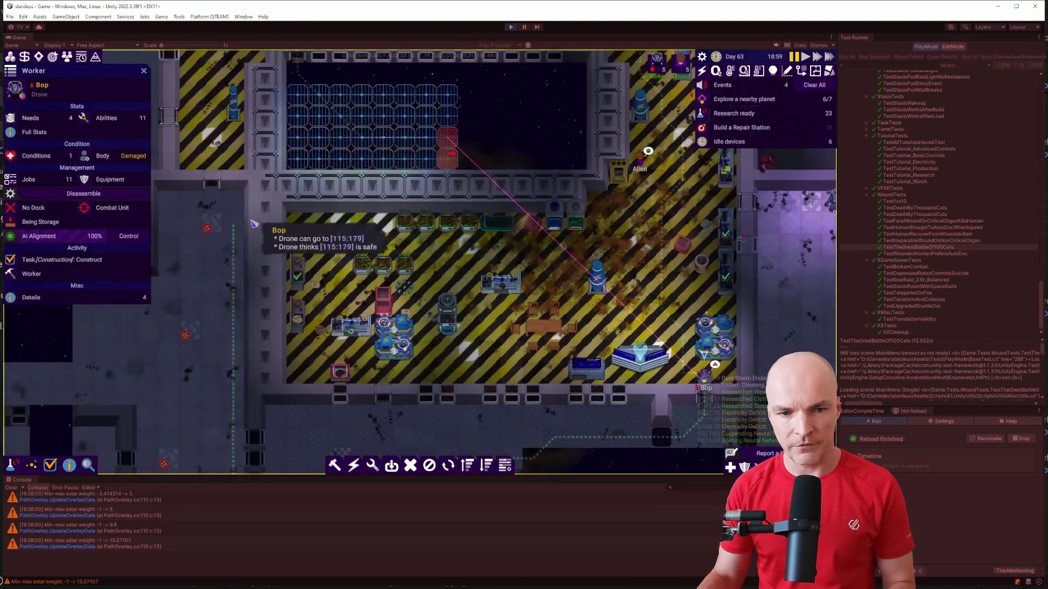
pyautogui.press('s')
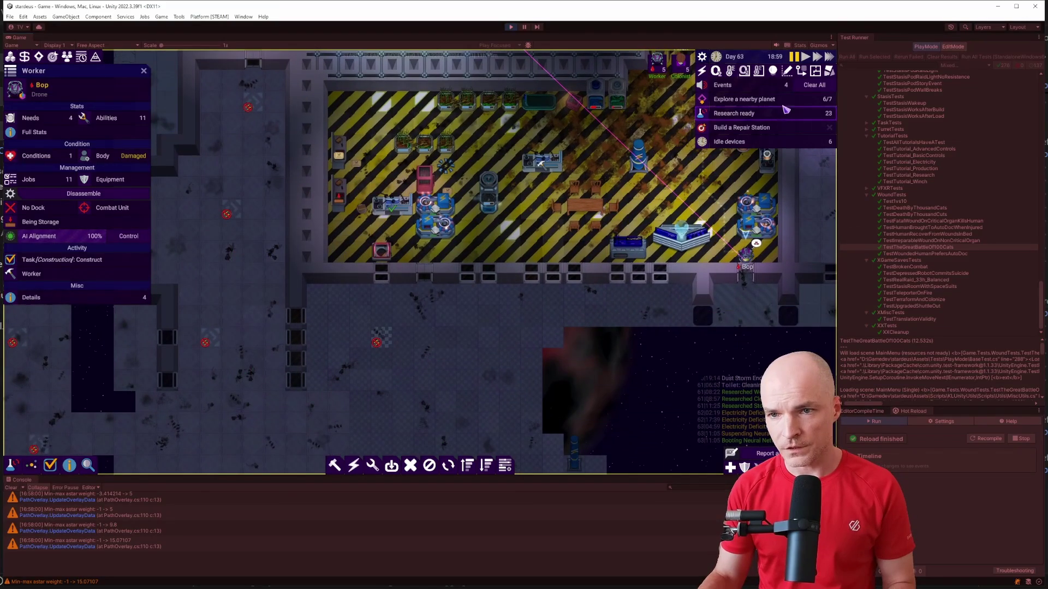
# - Show the Walking Difficulty overlay and examine the drone's path search around the hull gap, the round room and the enclosed red areas
pyautogui.click(801, 71)
pyautogui.moveTo(595, 322); pyautogui.dragTo(457, 267)
pyautogui.scroll(-2, 453, 327)
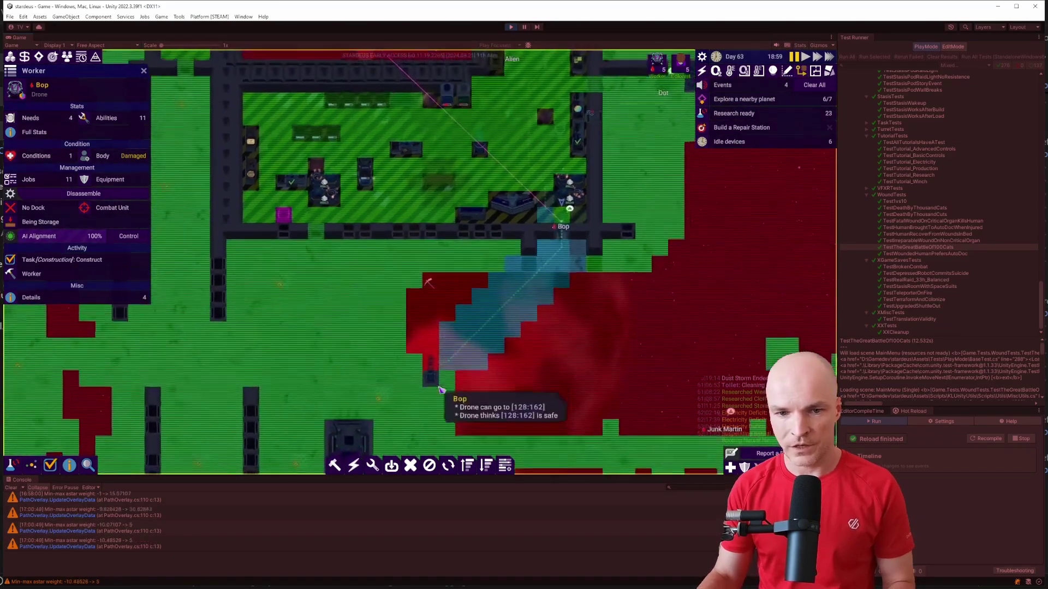
pyautogui.moveTo(442, 391); pyautogui.dragTo(461, 260)
pyautogui.press('d')
pyautogui.scroll(-1, 561, 179)
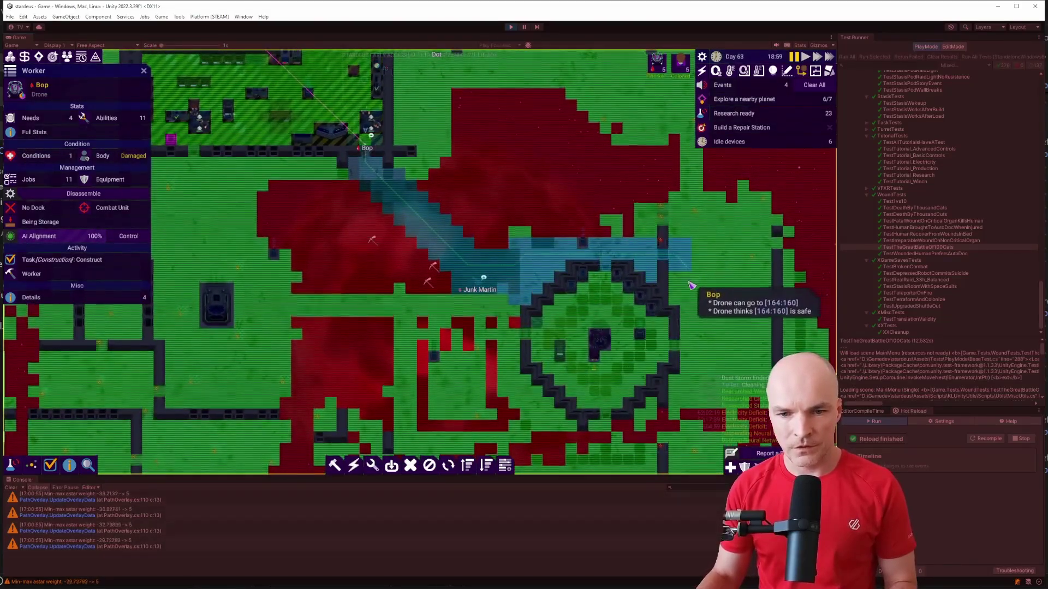
pyautogui.press('w')
pyautogui.press('a')
pyautogui.press('d')
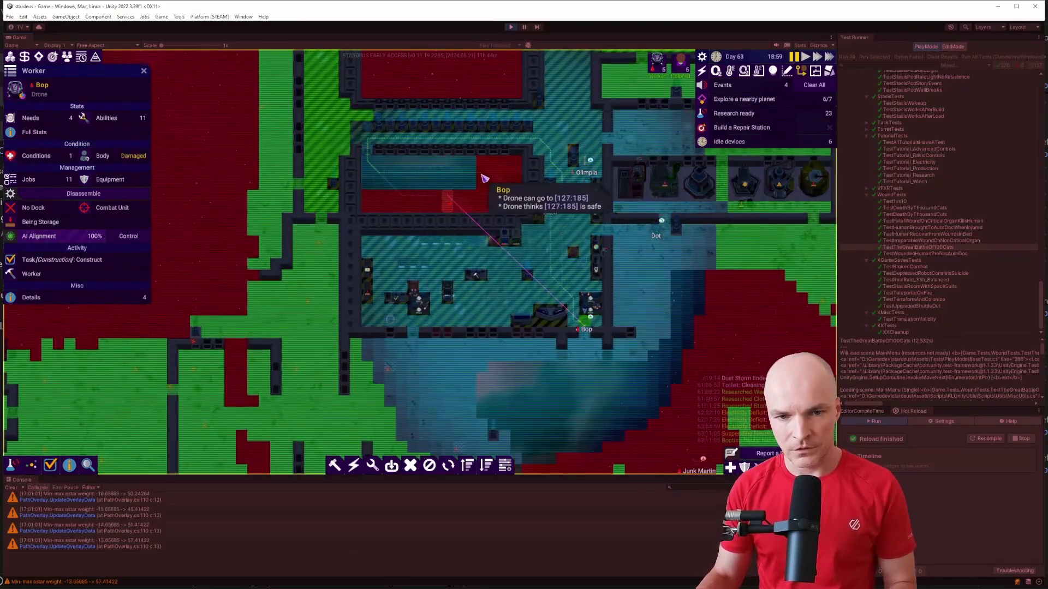
pyautogui.scroll(-4, 510, 188)
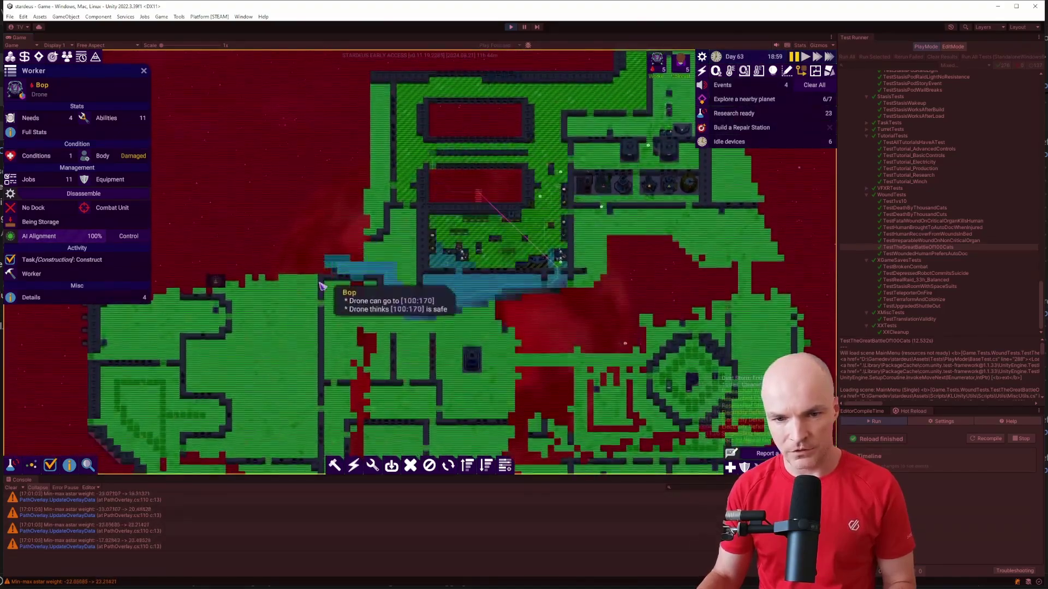
# - Examine the drone's path search towards the ship's outer wings, the map edges and the open space around the hull
pyautogui.press('a')
pyautogui.press('s')
pyautogui.scroll(-3, 460, 168)
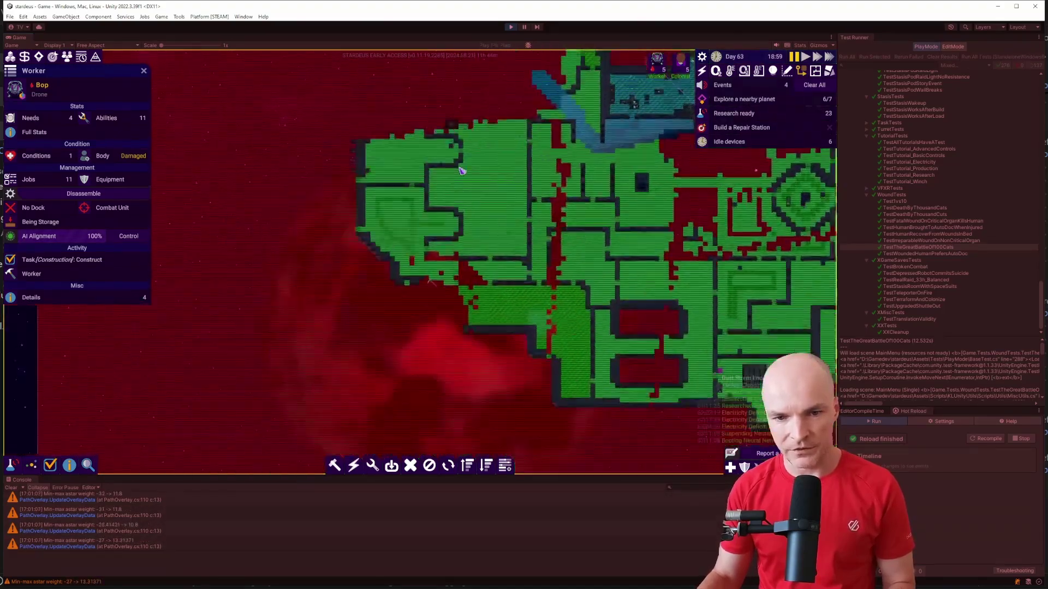
pyautogui.press('d')
pyautogui.press('w')
pyautogui.press('s')
pyautogui.press('a')
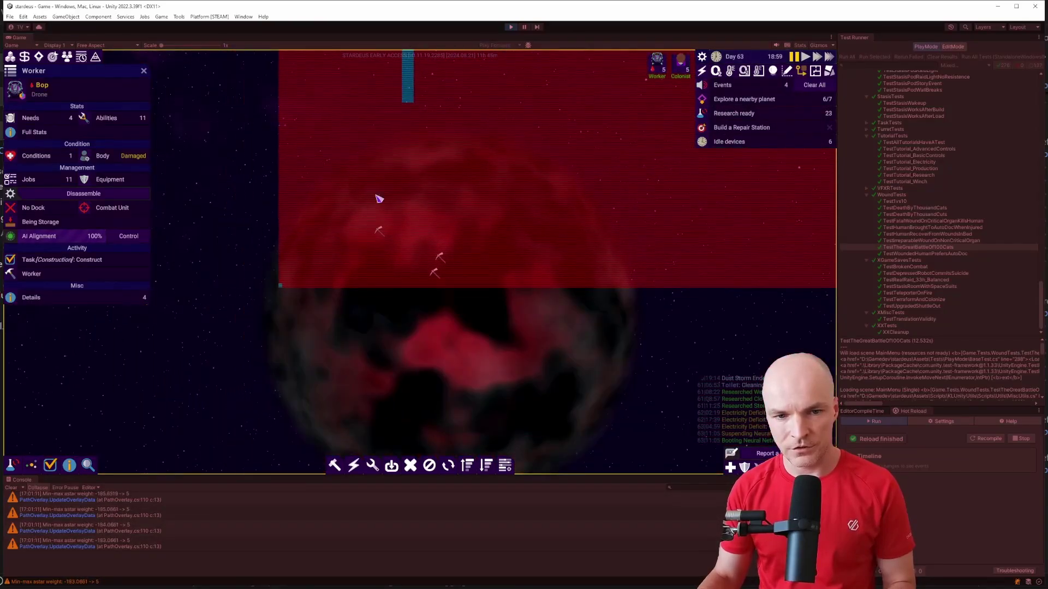
pyautogui.scroll(-3, 323, 310)
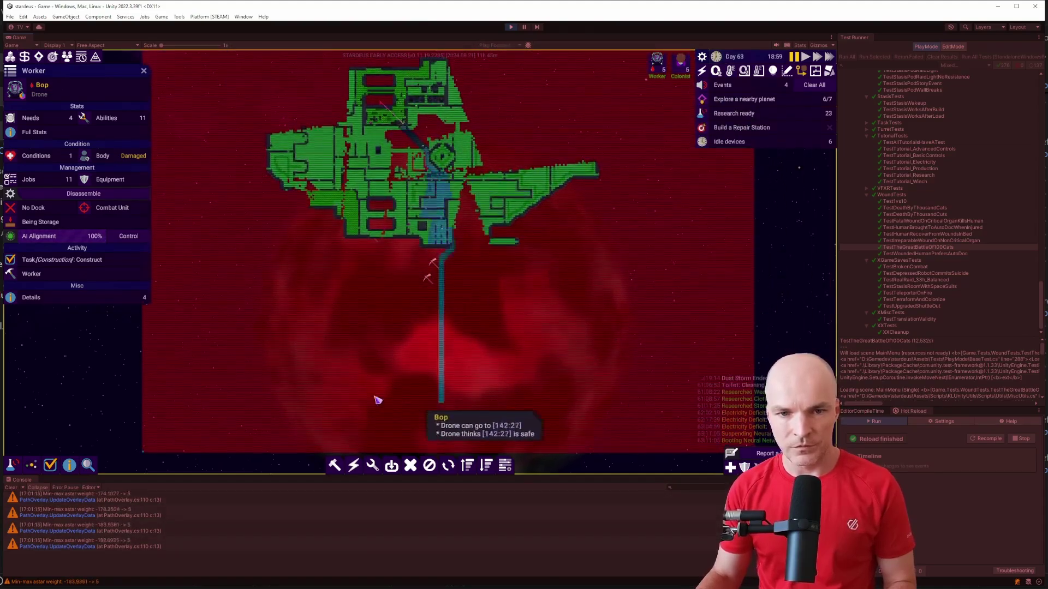
pyautogui.moveTo(223, 176); pyautogui.dragTo(240, 281)
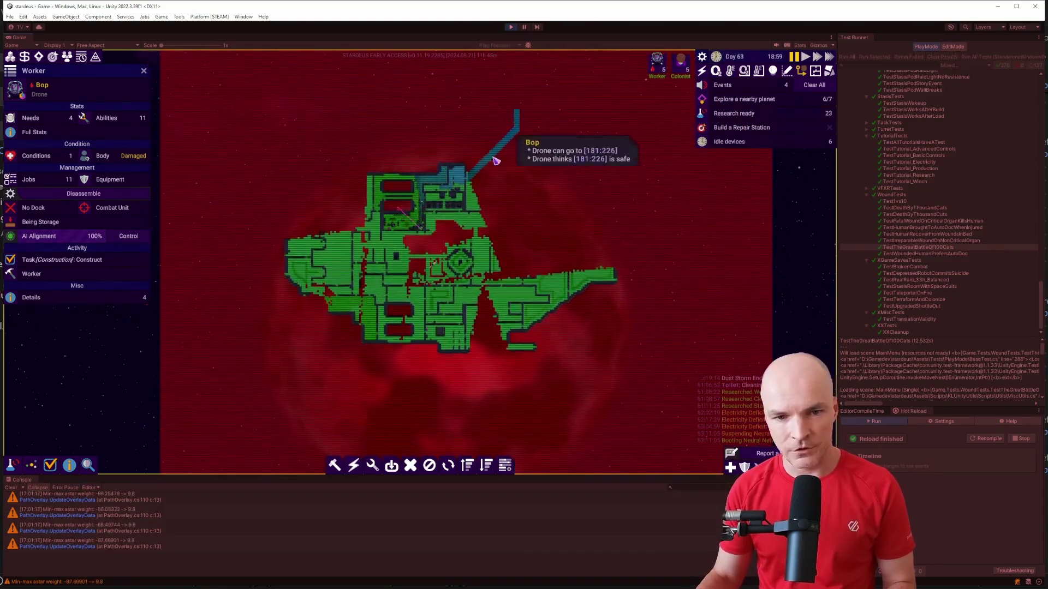
pyautogui.scroll(3, 515, 161)
pyautogui.scroll(1, 359, 290)
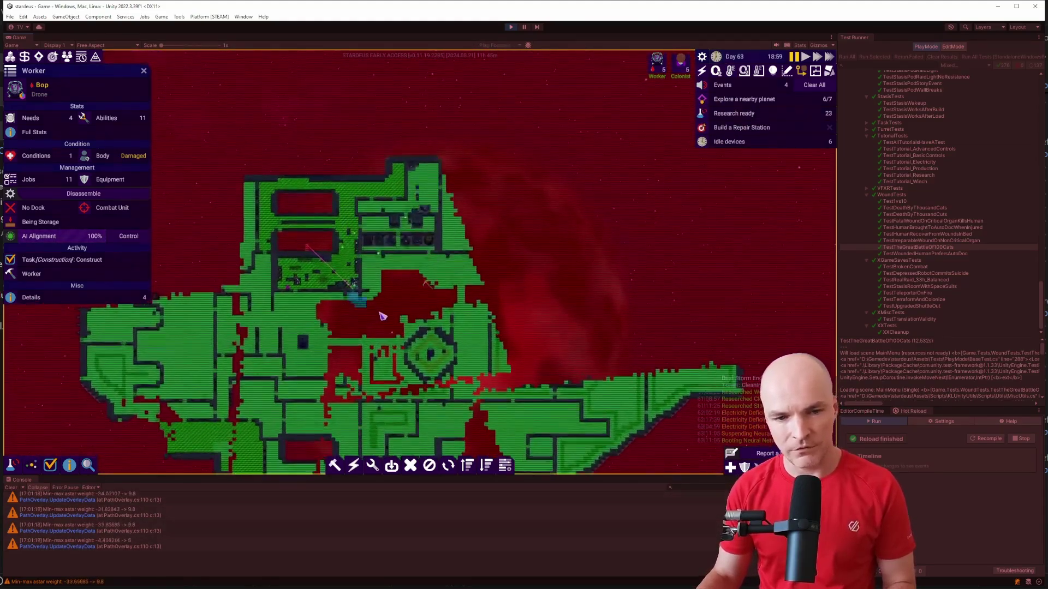
pyautogui.scroll(2, 636, 215)
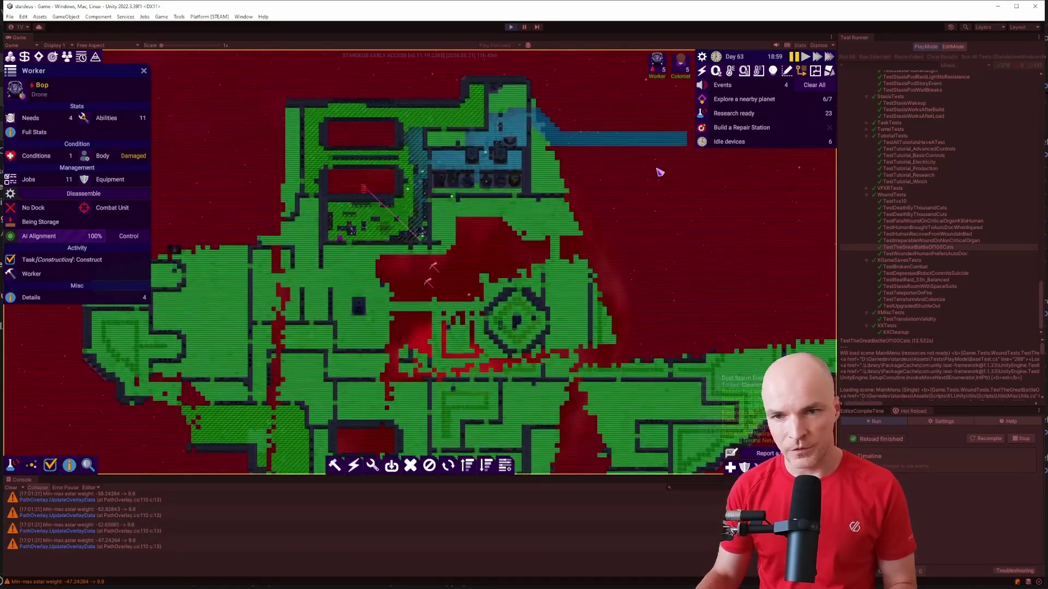
# - Enable Optimize Pathfinding for Teleporters in the current game settings and return to the map
pyautogui.press('Escape')
pyautogui.press('Escape')
pyautogui.click(441, 183)
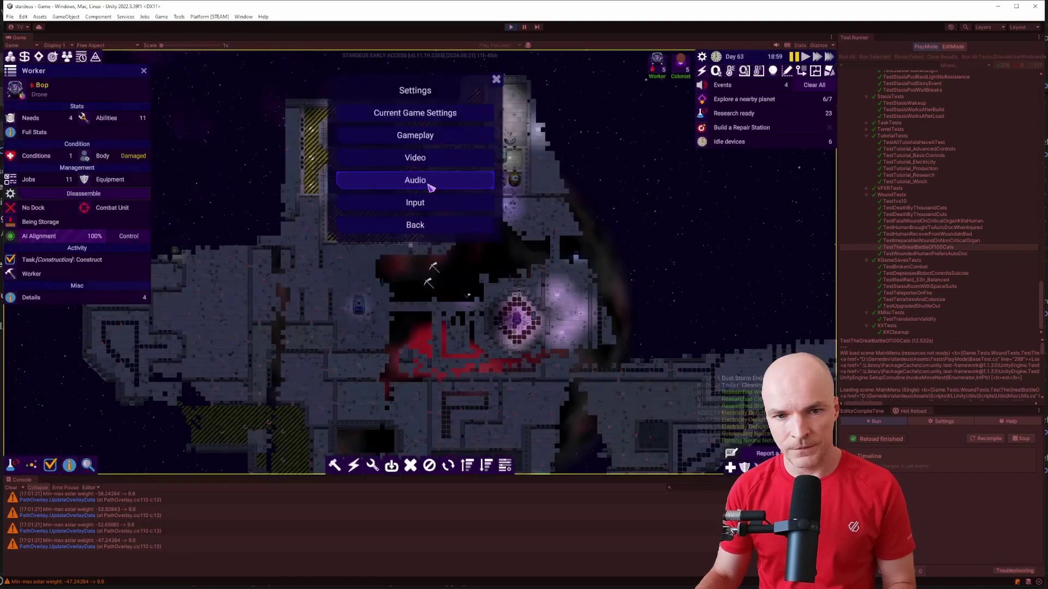
pyautogui.click(427, 111)
pyautogui.scroll(-5, 409, 276)
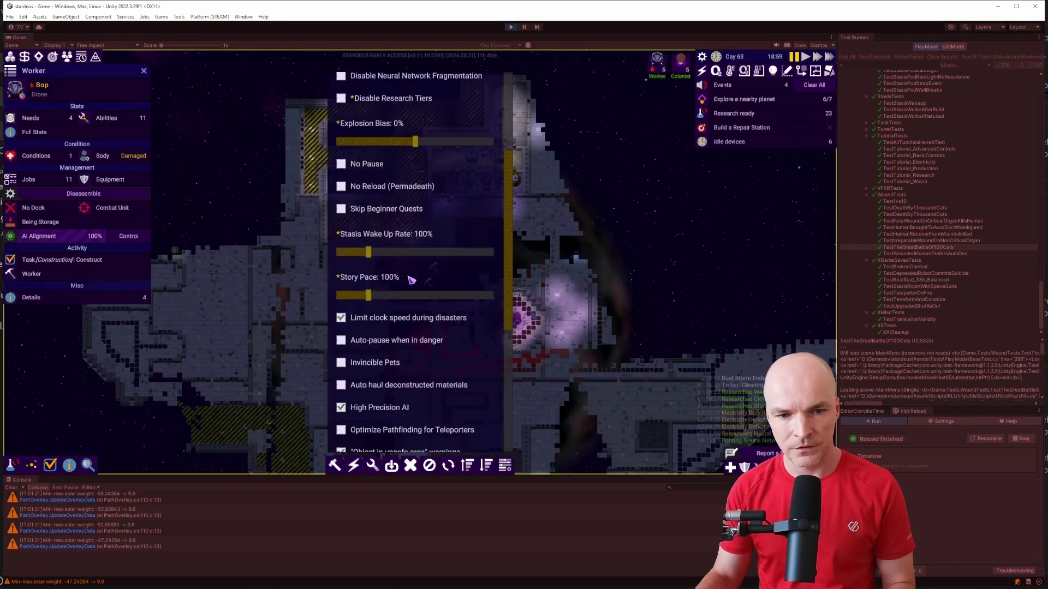
pyautogui.moveTo(382, 323)
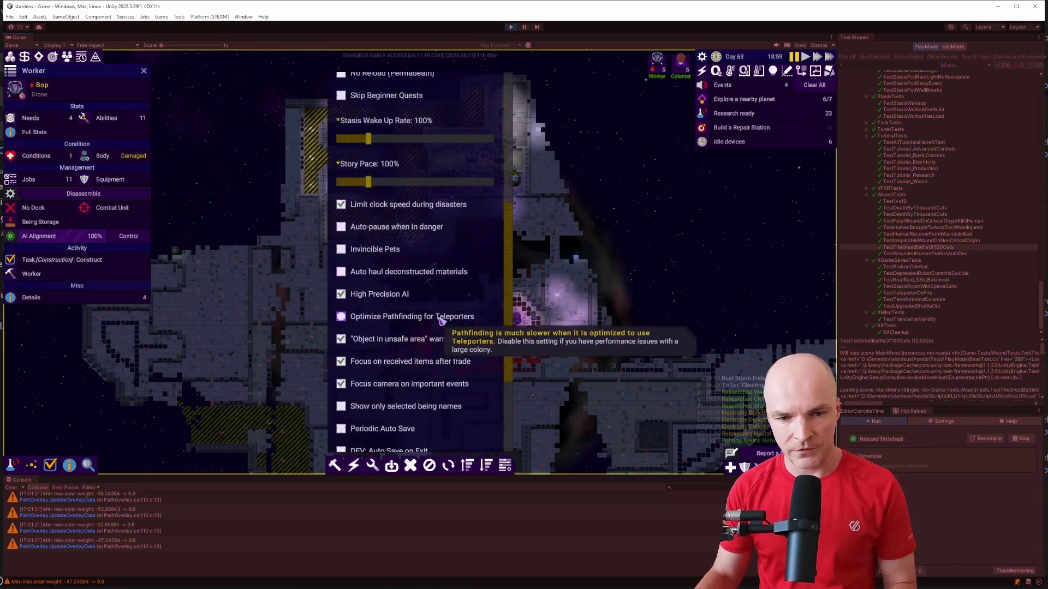
pyautogui.click(341, 317)
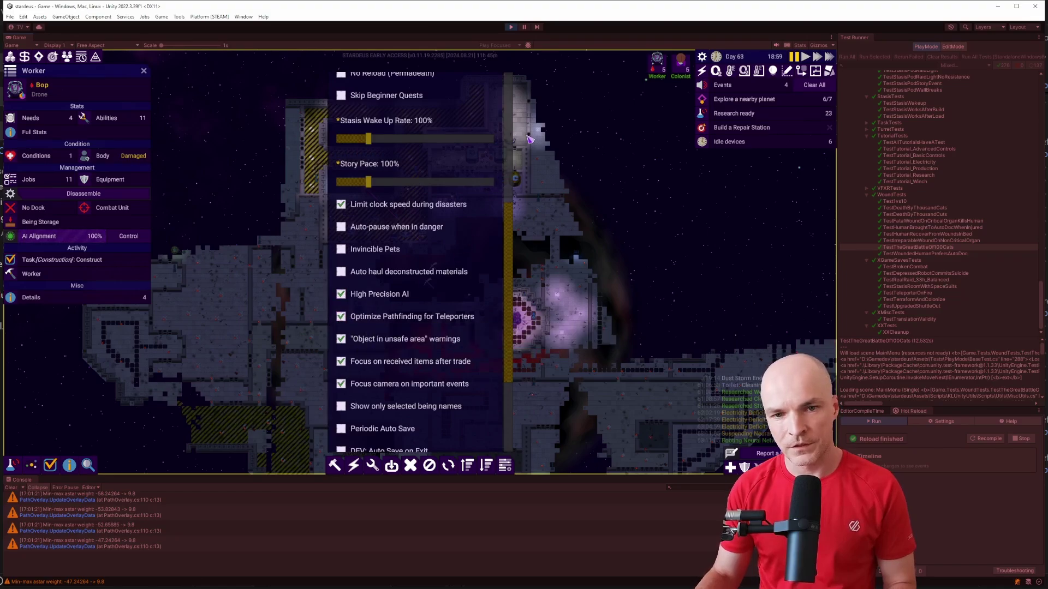
pyautogui.press('Escape')
# - Show the Walking Difficulty overlay again and examine how far the drone's path search spreads over the ship and surrounding space
pyautogui.scroll(2, 426, 276)
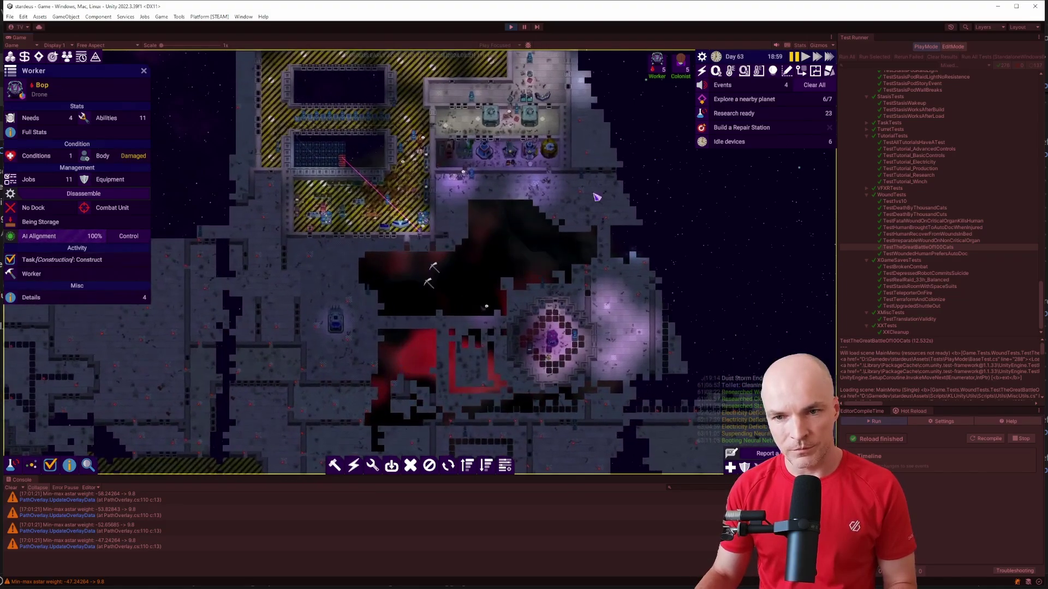
pyautogui.click(802, 72)
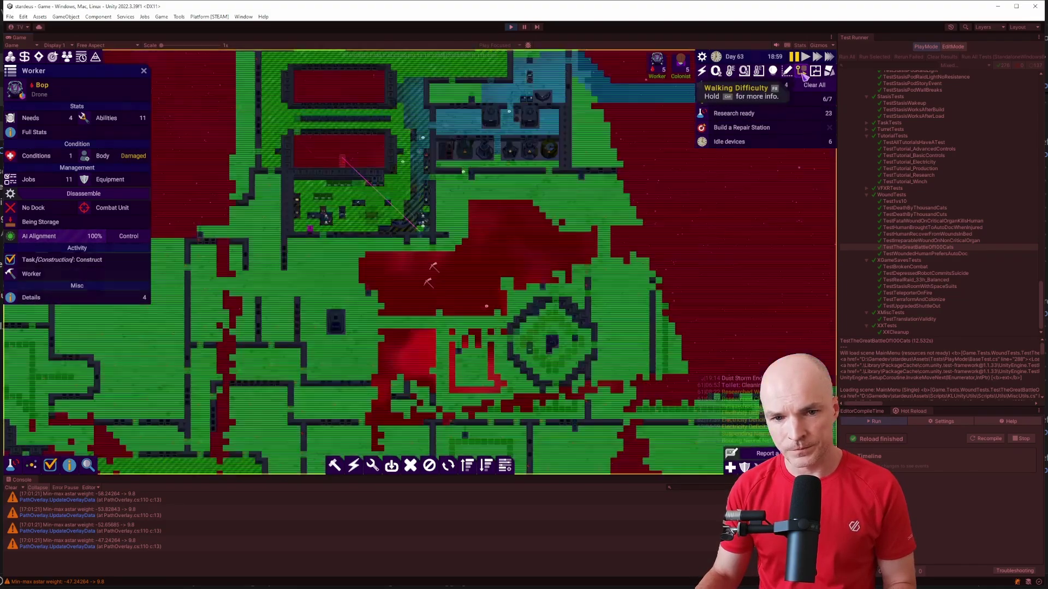
pyautogui.click(433, 242)
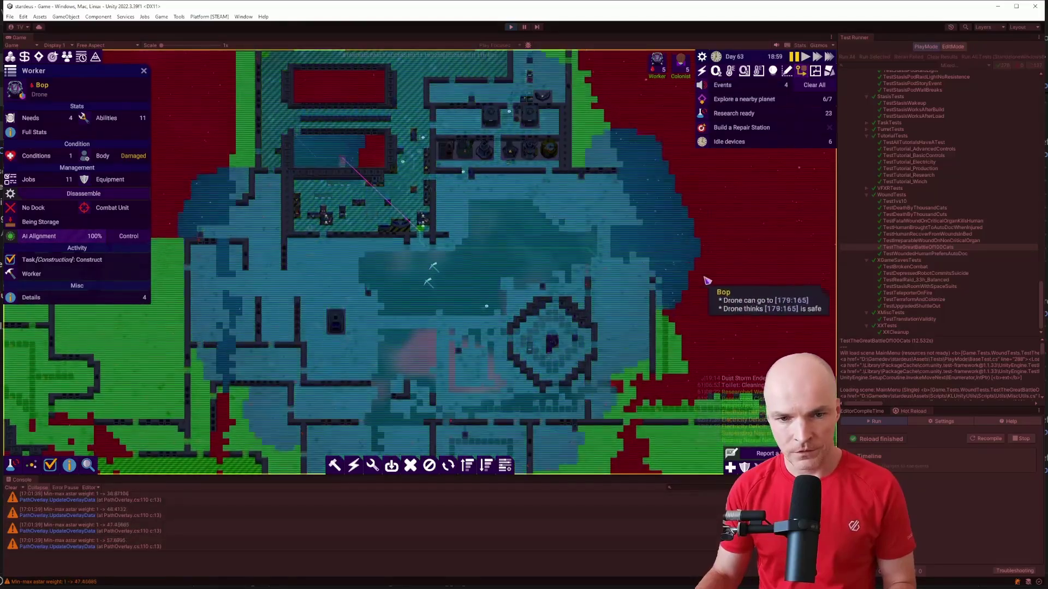
pyautogui.scroll(-2, 669, 276)
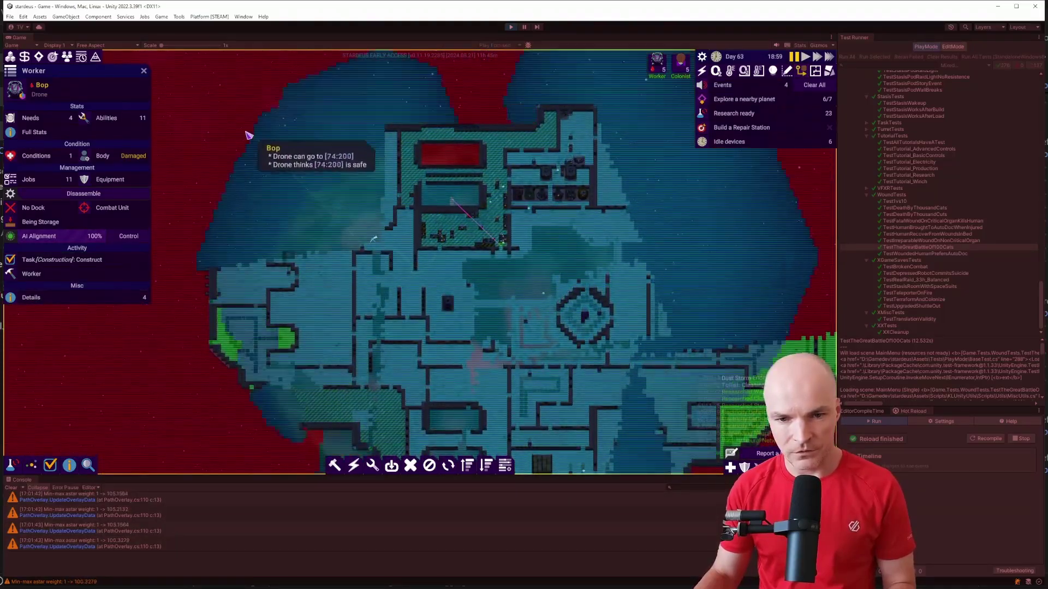
pyautogui.scroll(-2, 252, 290)
pyautogui.moveTo(252, 290); pyautogui.dragTo(324, 97)
pyautogui.scroll(-2, 279, 377)
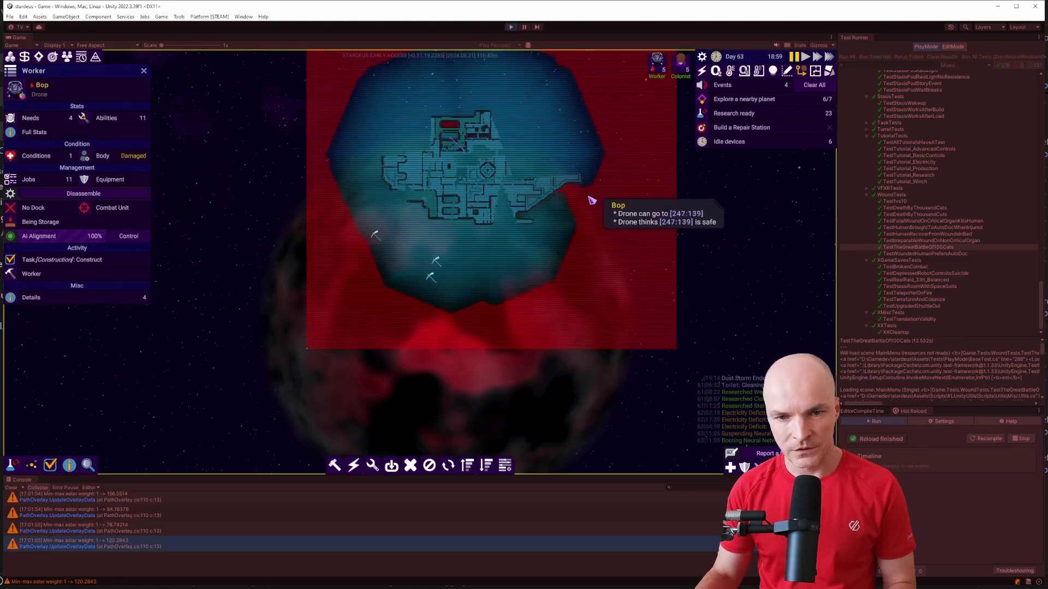
# - Examine the two path search areas, one around the drone and one around the ship's southern rooms, for targets in the southern section
pyautogui.scroll(3, 472, 188)
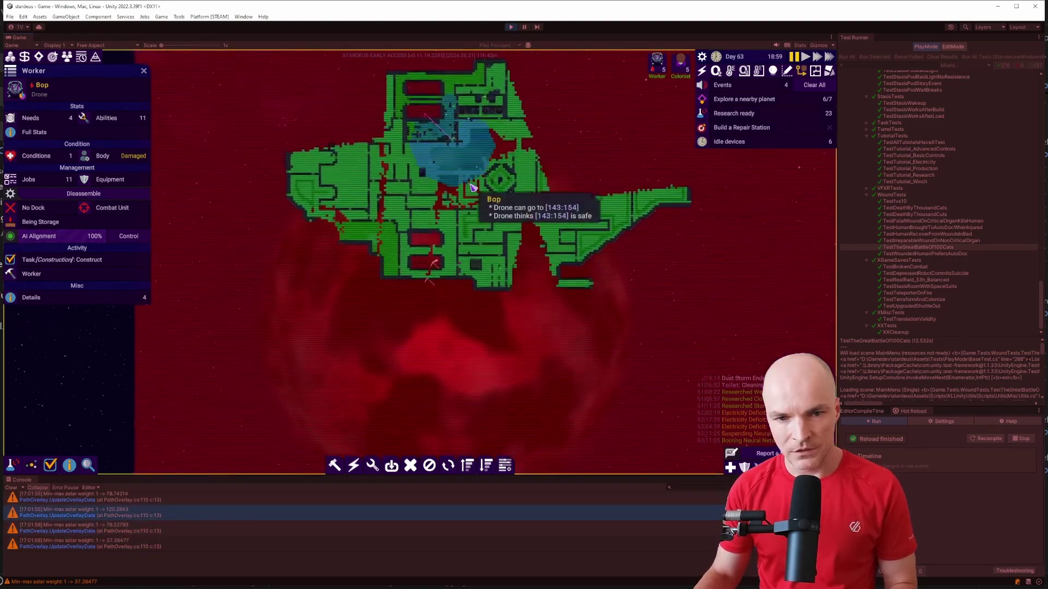
pyautogui.scroll(3, 473, 188)
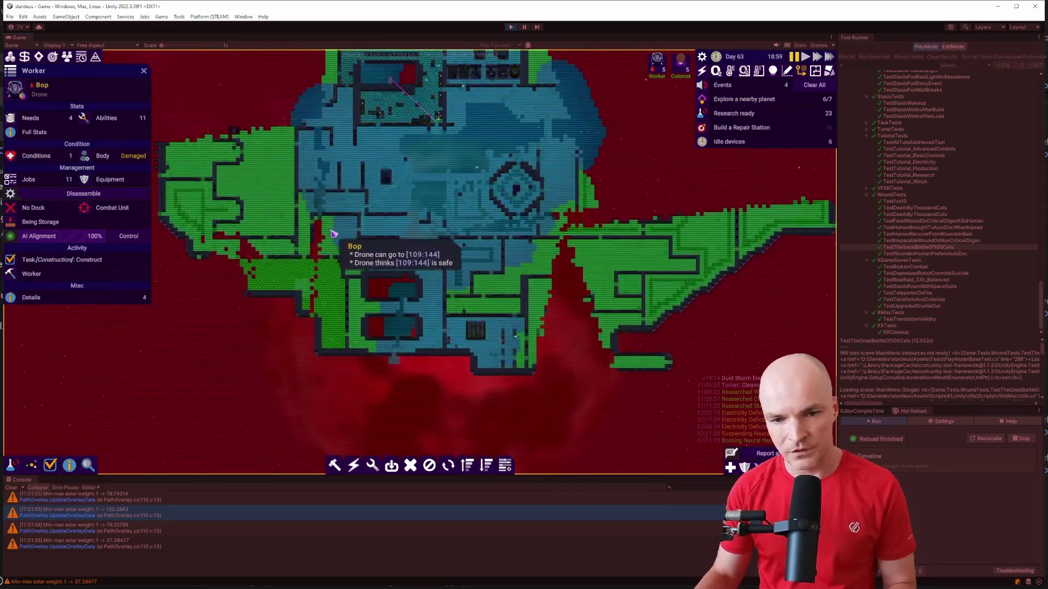
pyautogui.scroll(5, 445, 335)
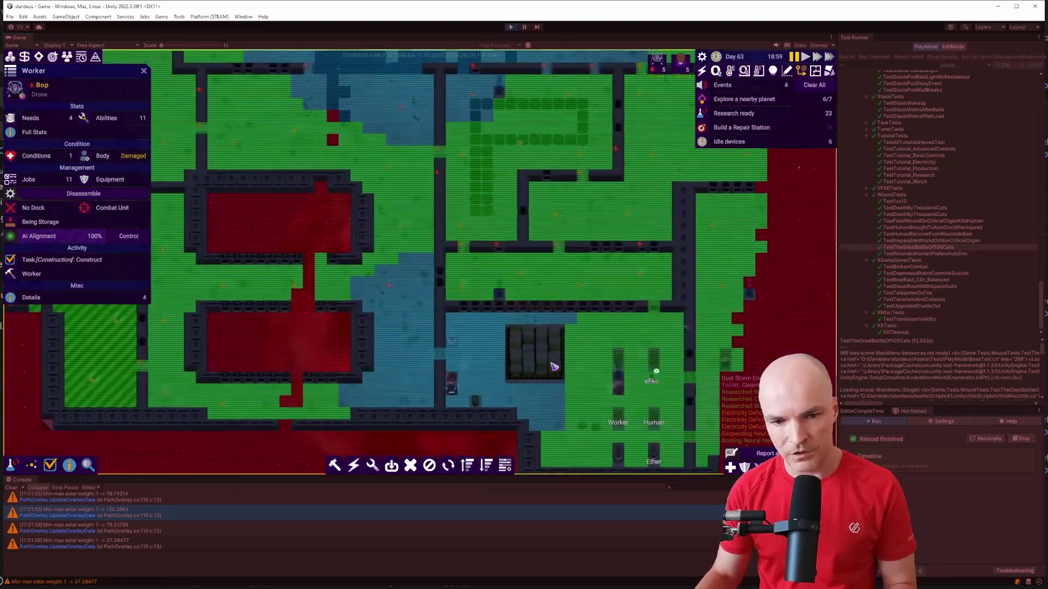
pyautogui.scroll(-5, 436, 409)
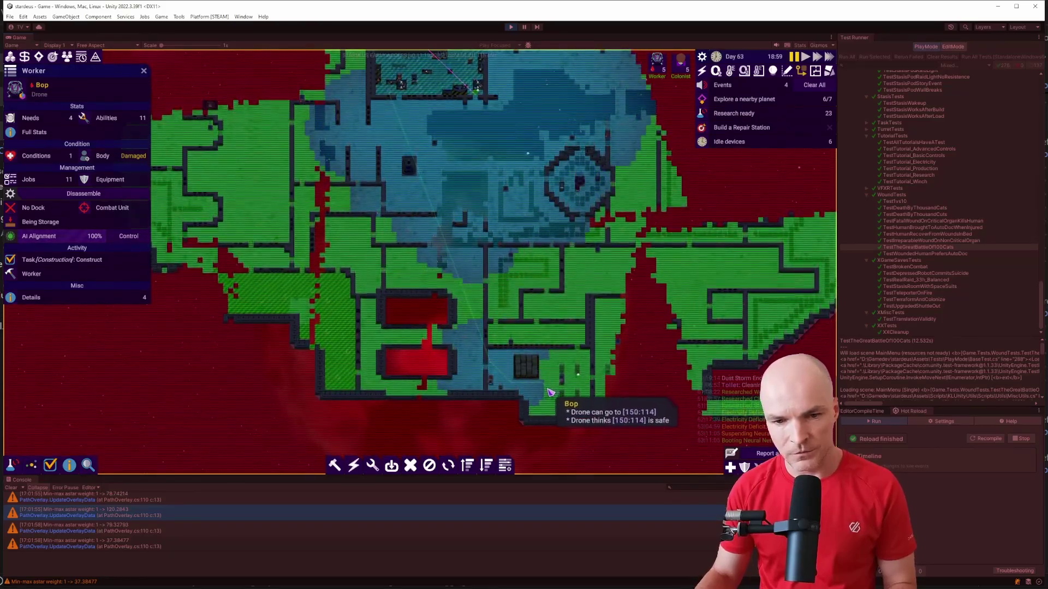
pyautogui.scroll(8, 491, 186)
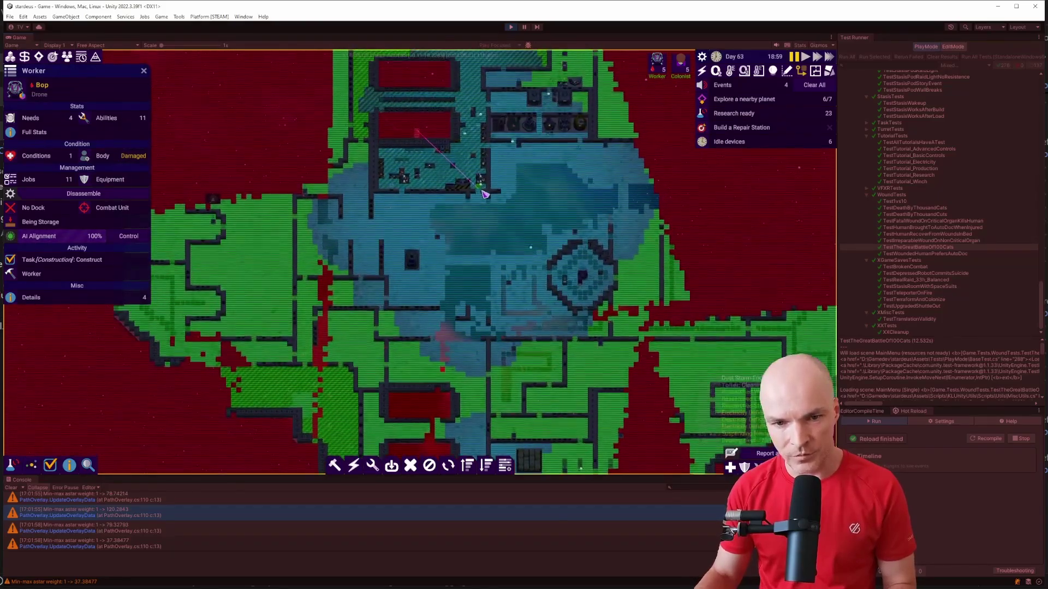
pyautogui.scroll(-8, 489, 216)
pyautogui.scroll(6, 540, 161)
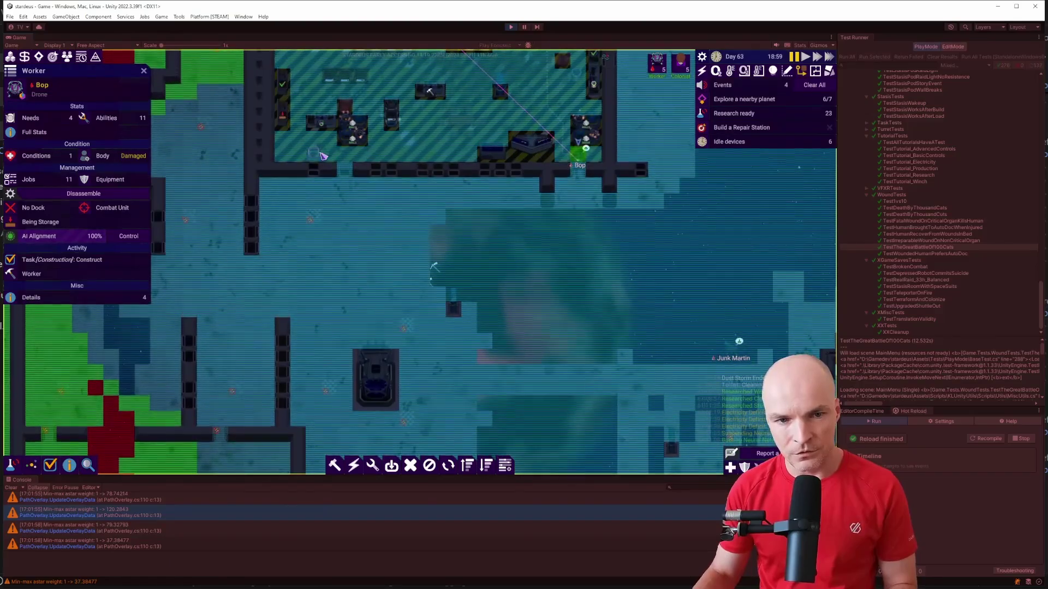
pyautogui.press('s')
pyautogui.press('d')
pyautogui.scroll(-4, 463, 329)
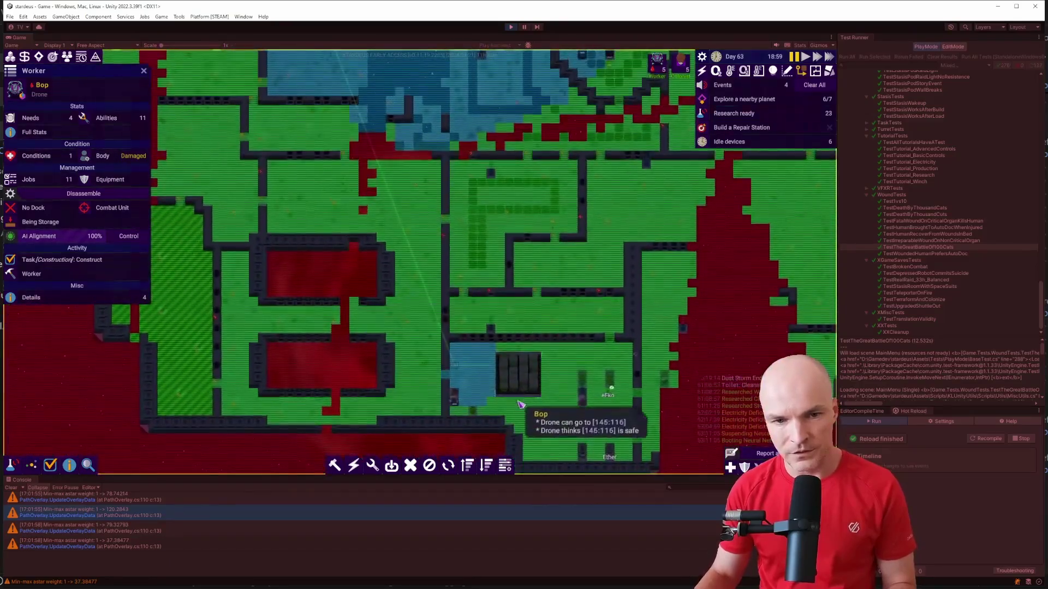
pyautogui.press('w')
pyautogui.press('a')
pyautogui.scroll(-3, 542, 351)
pyautogui.press('s')
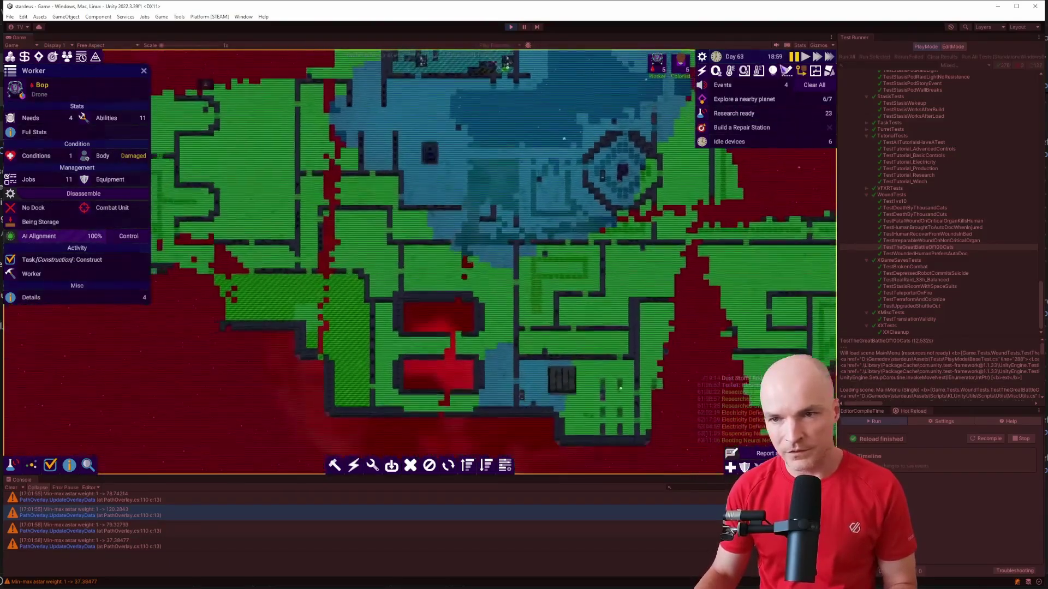
# - Disable Optimize Pathfinding for Teleporters in the current game settings and return to the map
pyautogui.click(704, 59)
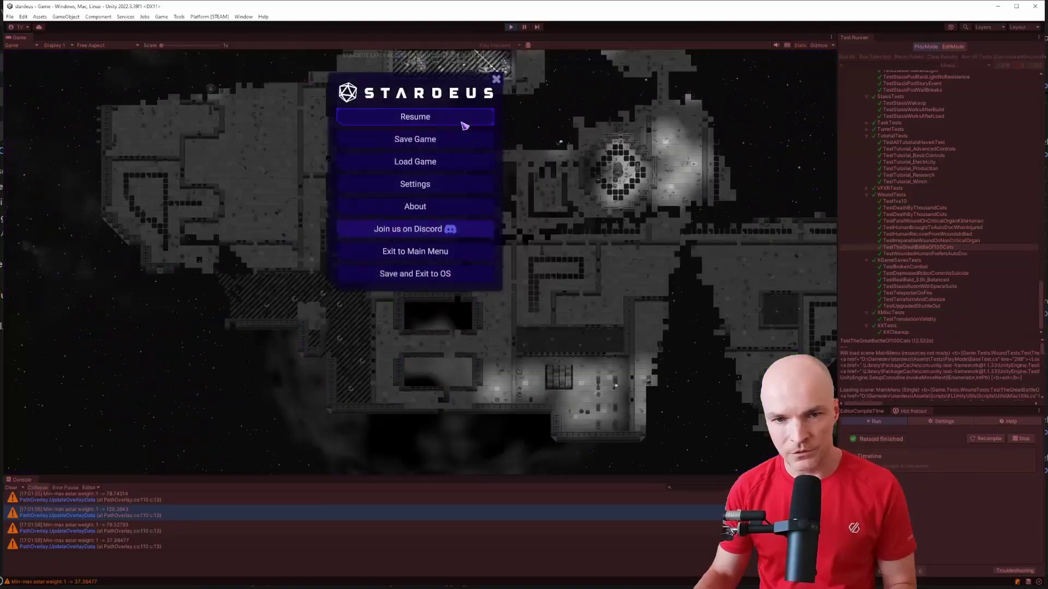
pyautogui.click(416, 186)
pyautogui.scroll(-5, 454, 248)
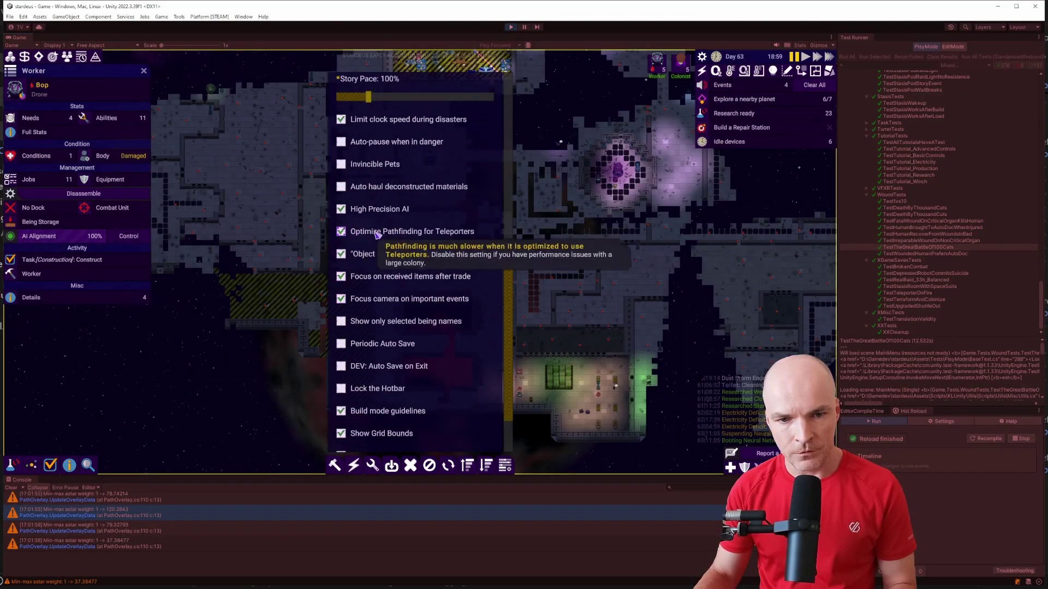
pyautogui.rightClick(536, 137)
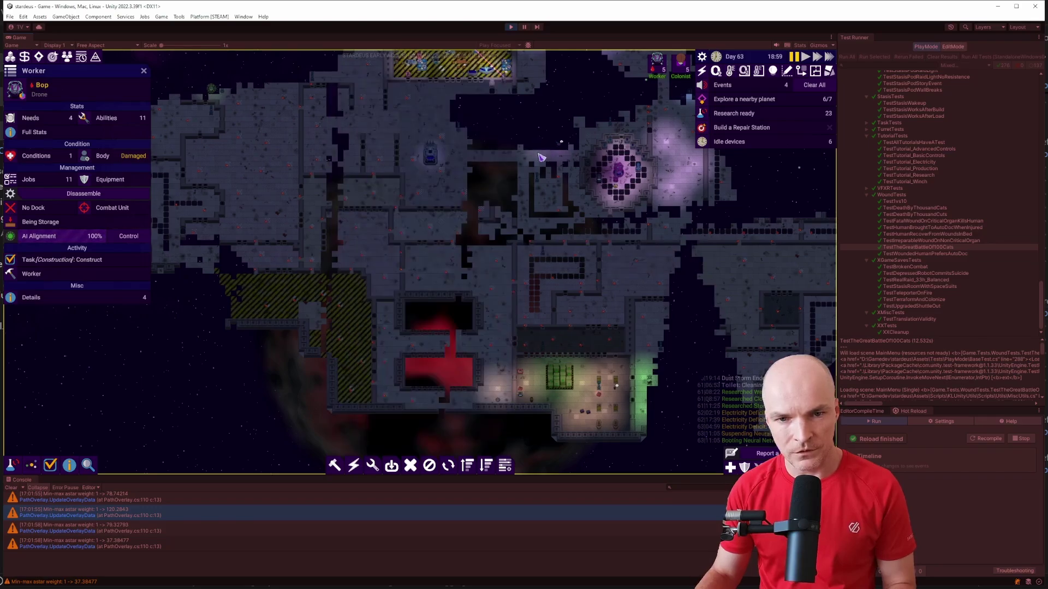
# - Show the Walking Difficulty overlay and examine the drone's path search towards targets in the ship's southern rooms
pyautogui.press('w')
pyautogui.press('d')
pyautogui.click(802, 71)
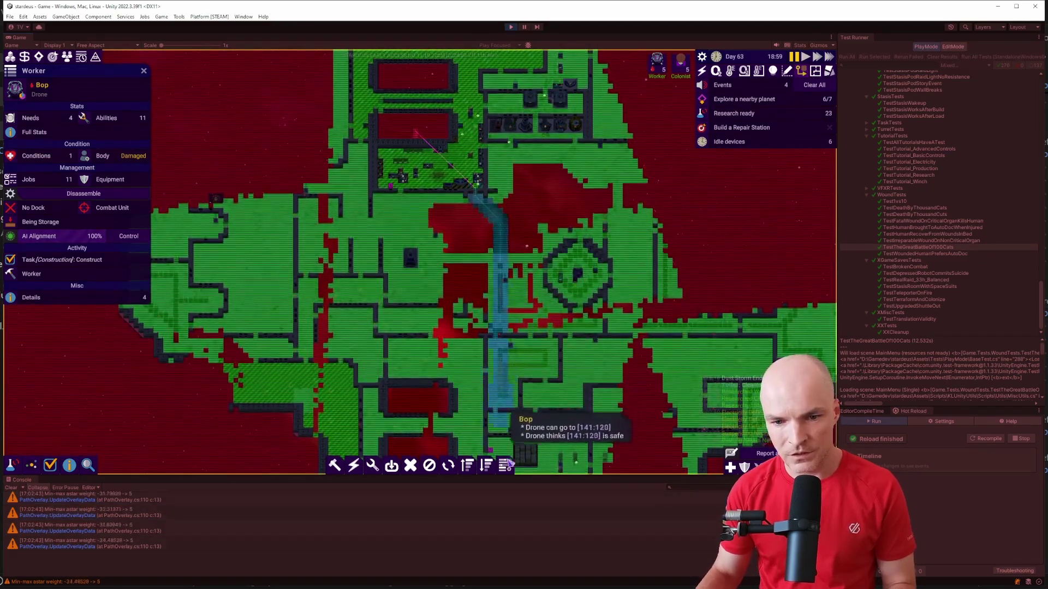
pyautogui.moveTo(553, 460); pyautogui.dragTo(505, 314)
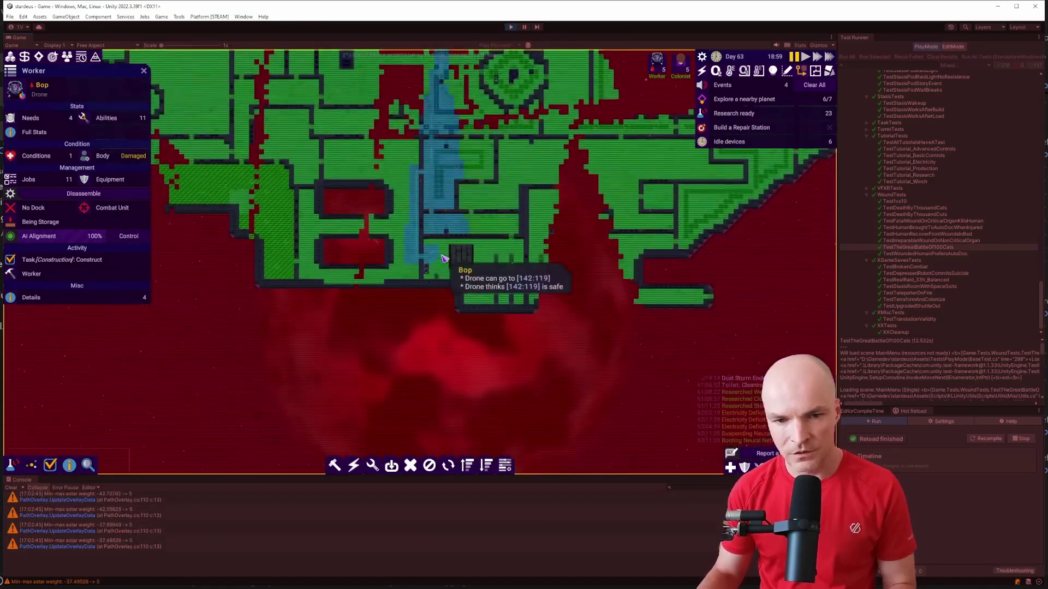
pyautogui.moveTo(460, 280); pyautogui.dragTo(479, 326)
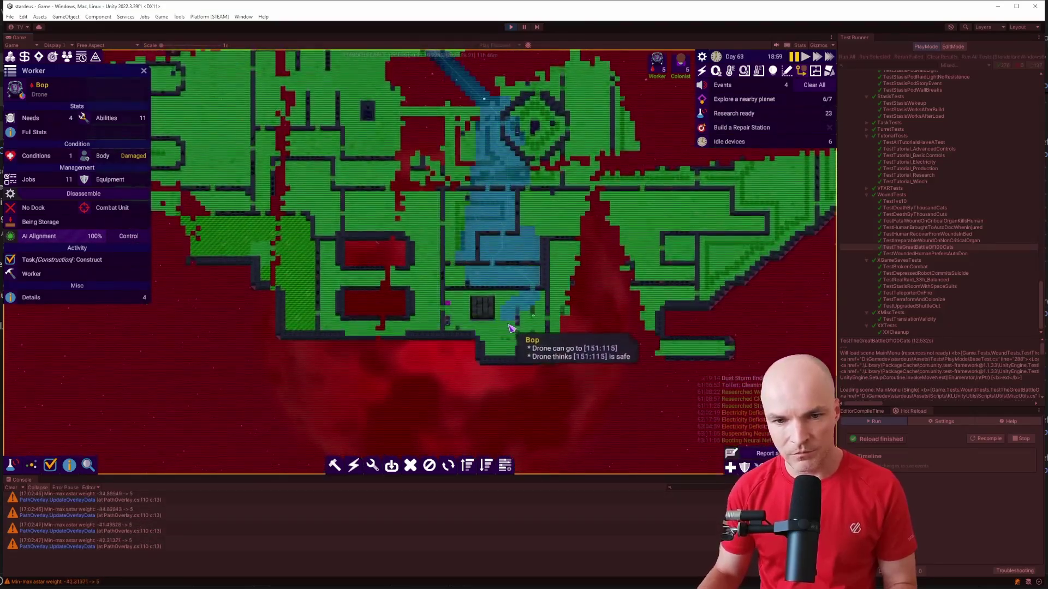
pyautogui.press('w')
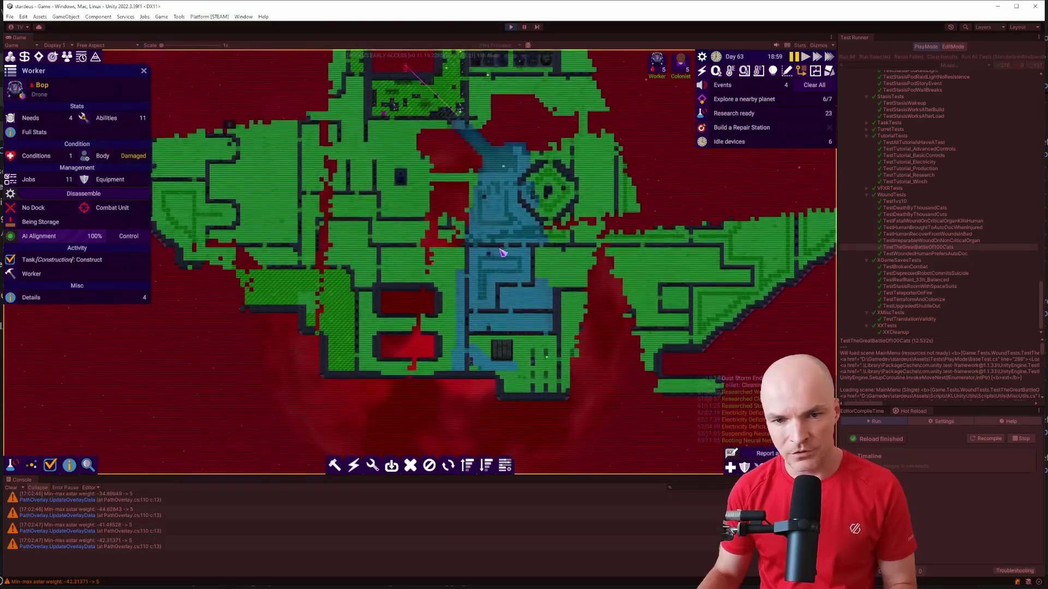
# - Follow the searched area from the drone's position through the middle of the ship down to the southern rooms
pyautogui.scroll(1, 510, 248)
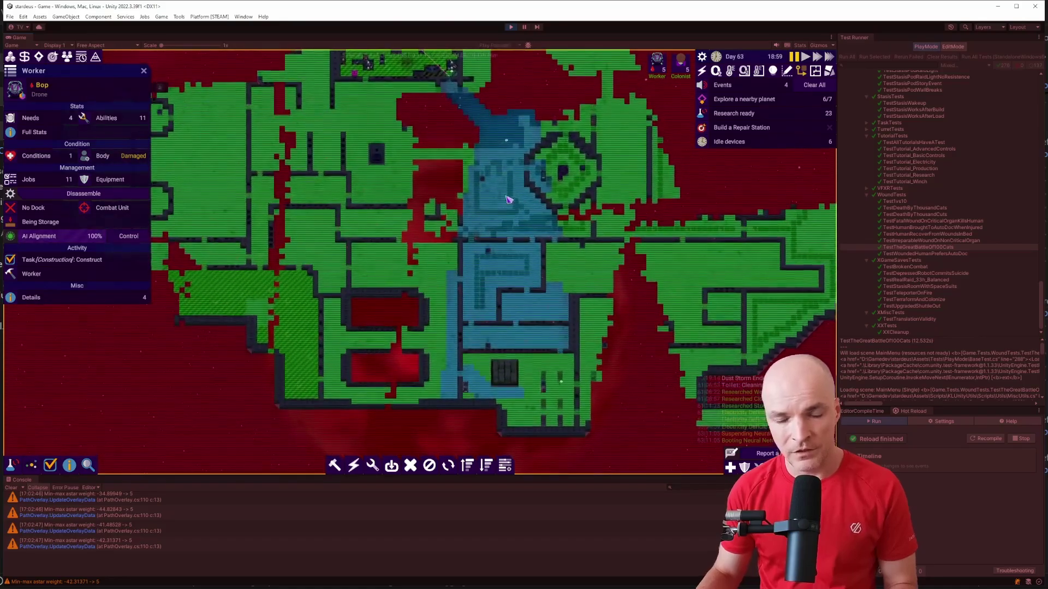
pyautogui.scroll(4, 522, 200)
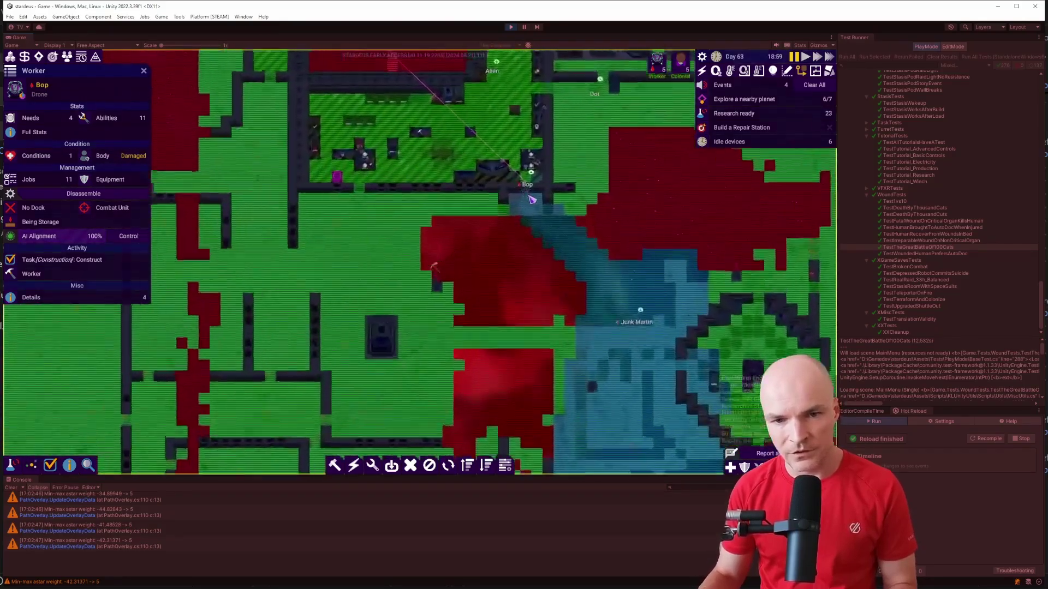
pyautogui.scroll(-5, 374, 158)
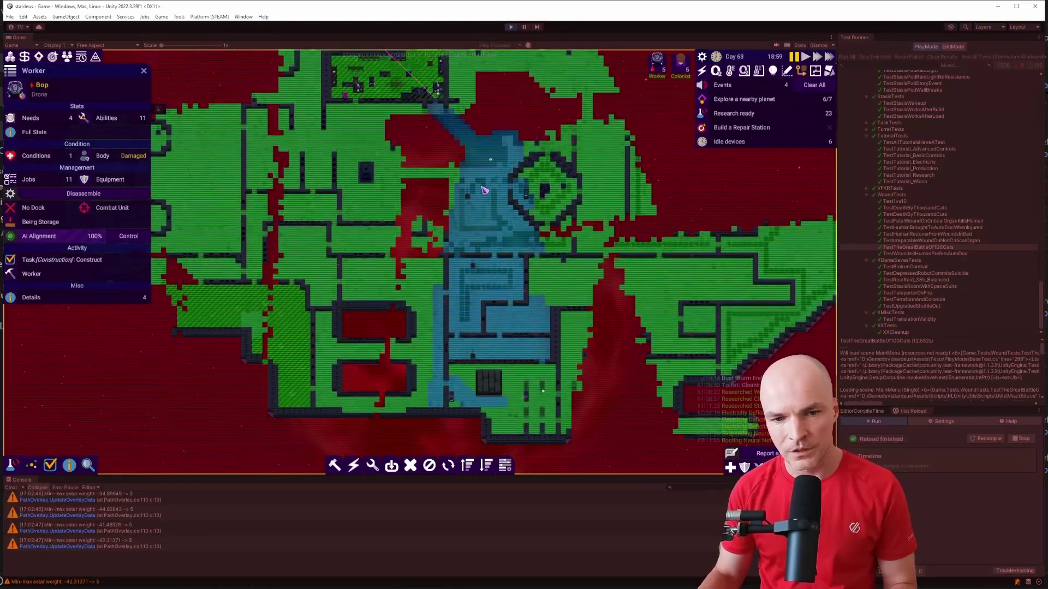
pyautogui.scroll(5, 455, 343)
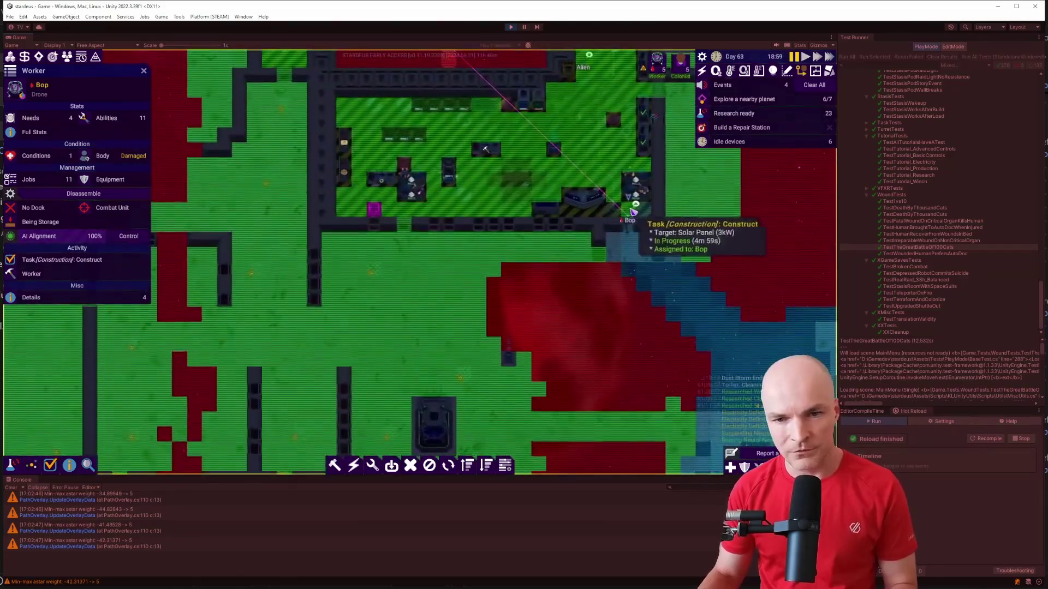
pyautogui.scroll(-6, 631, 211)
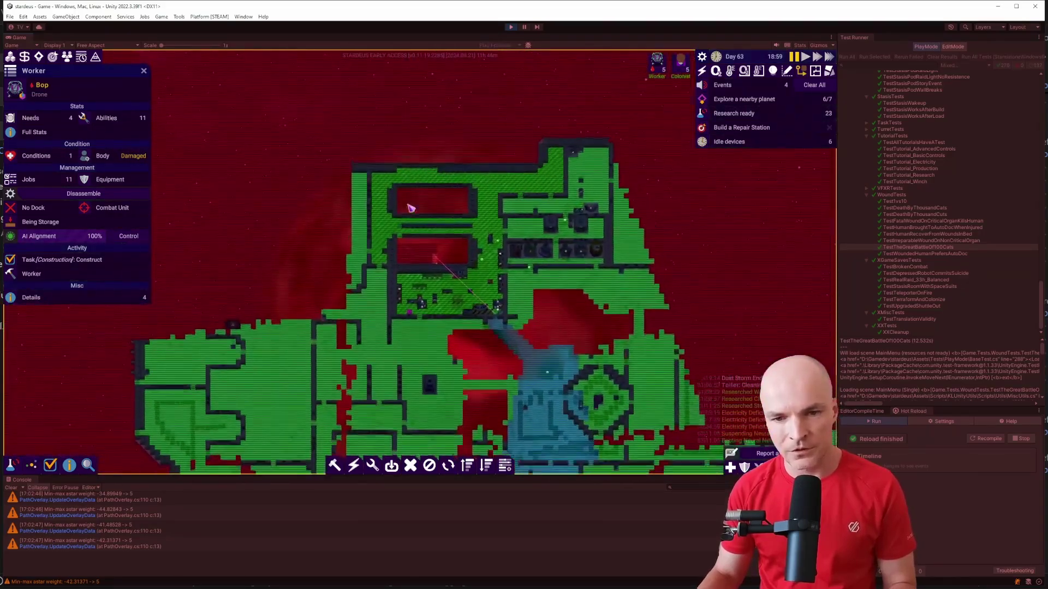
pyautogui.moveTo(483, 327); pyautogui.dragTo(499, 178)
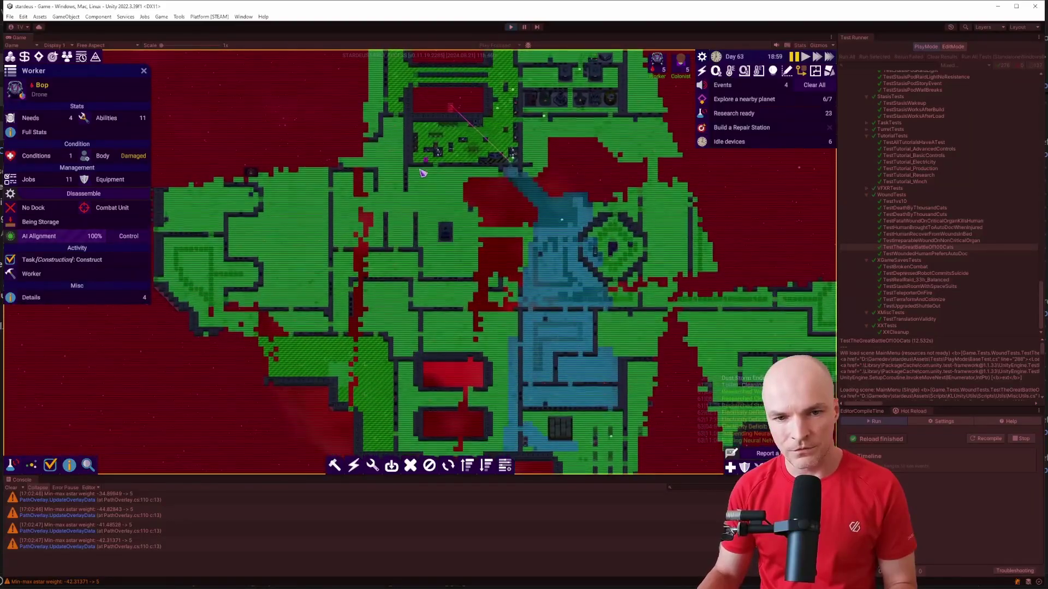
pyautogui.scroll(-4, 429, 165)
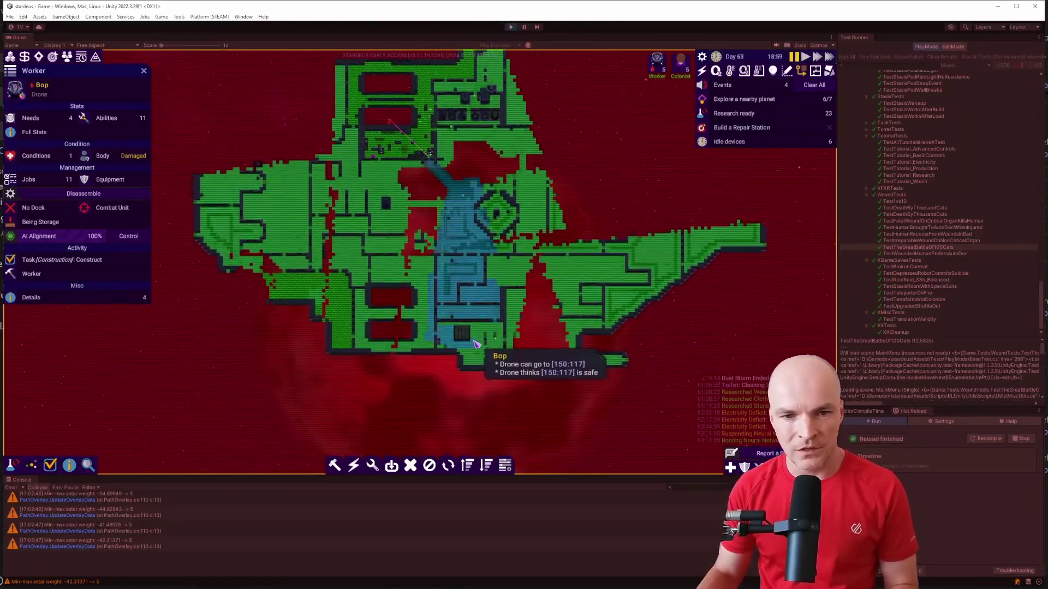
# - Compare the path search towards the teleporter in the drone's own room with the search towards the southern section
pyautogui.scroll(2, 413, 170)
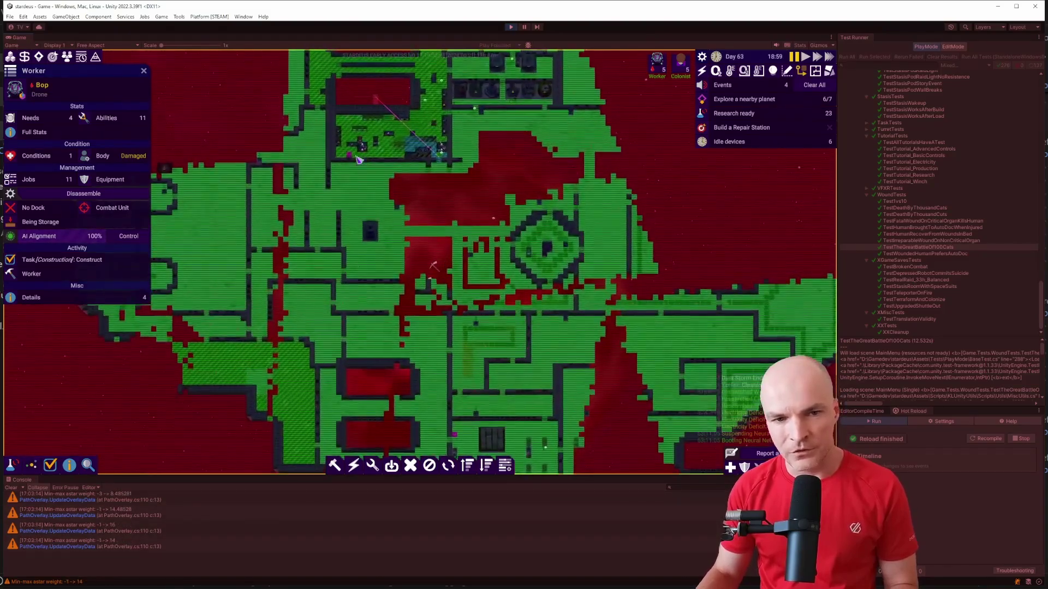
pyautogui.scroll(-1, 439, 205)
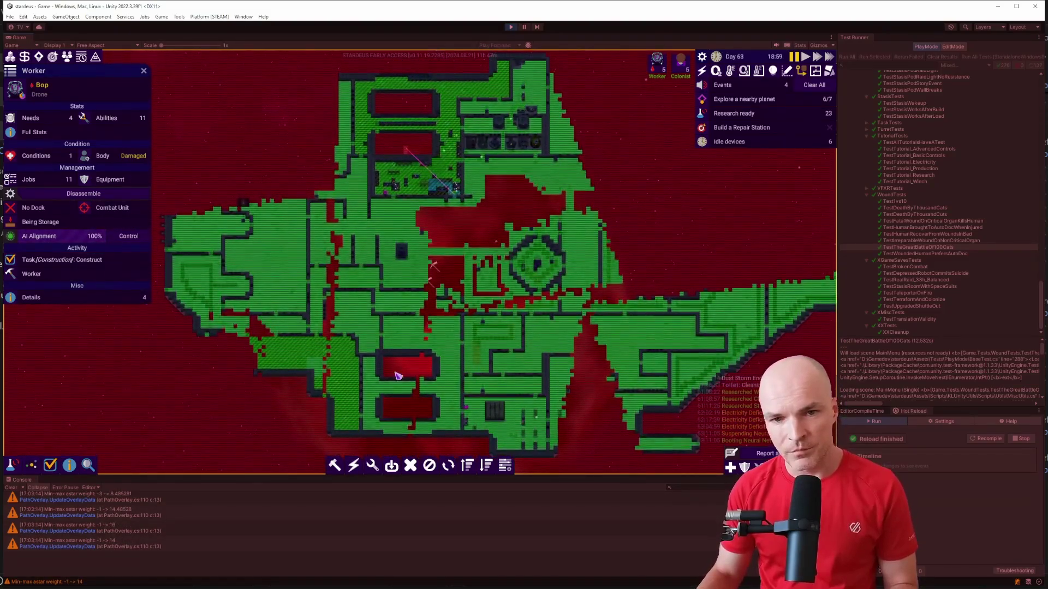
pyautogui.scroll(2, 364, 208)
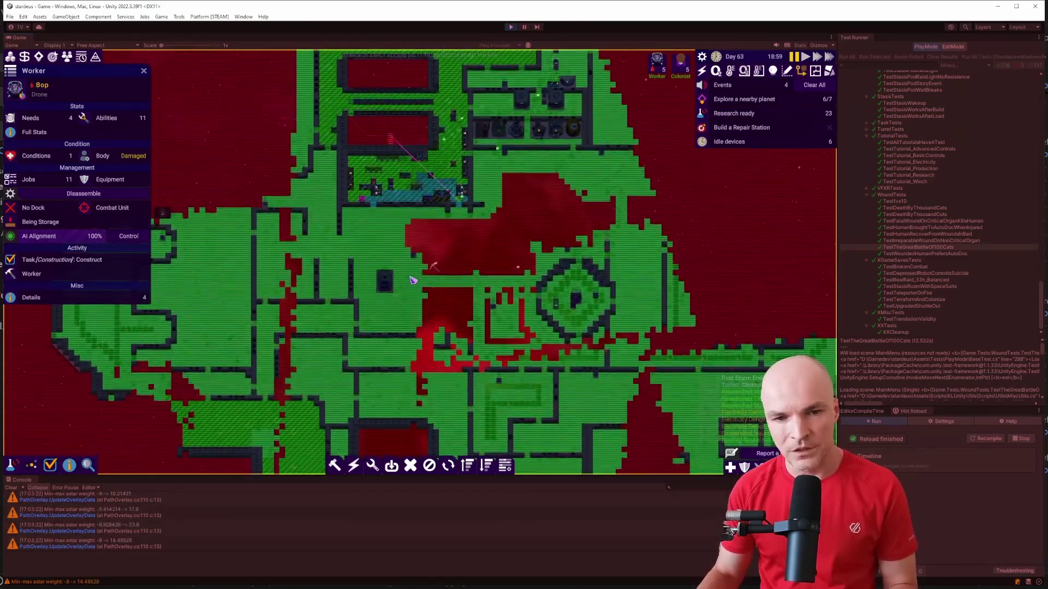
pyautogui.scroll(-5, 413, 278)
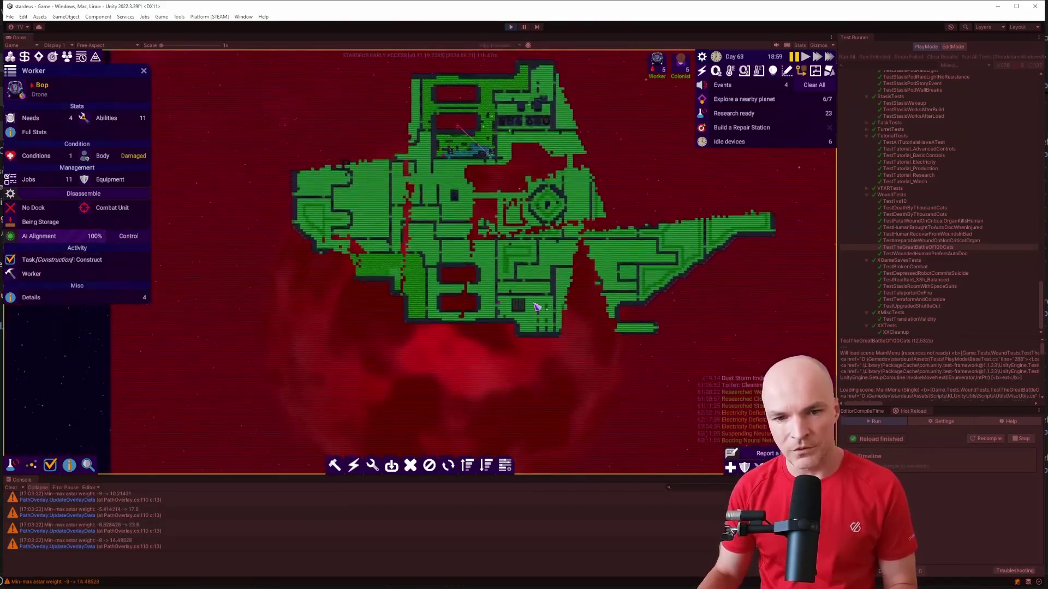
pyautogui.scroll(4, 534, 314)
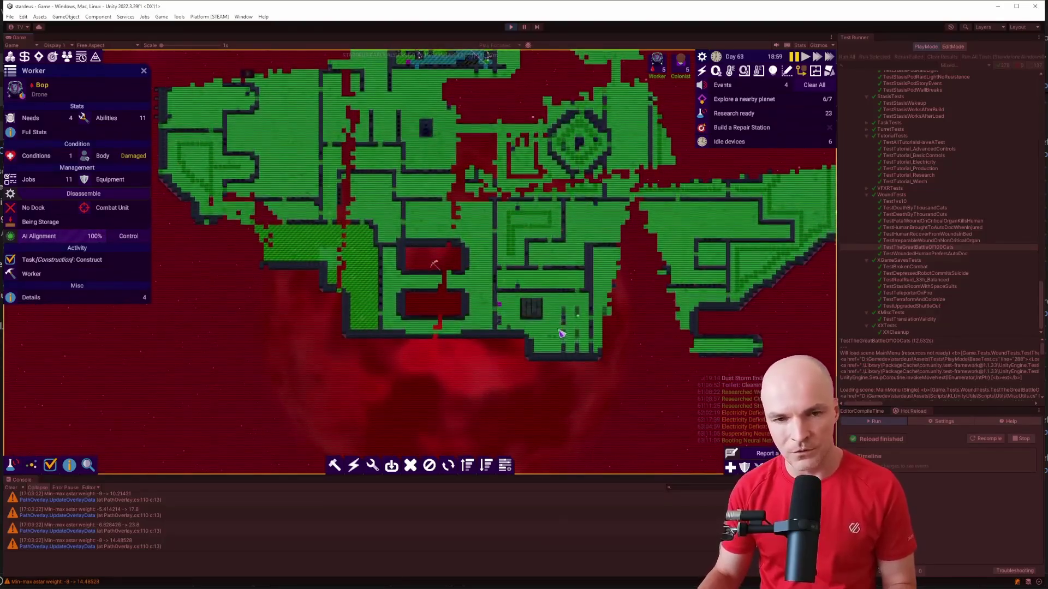
pyautogui.scroll(-2, 558, 330)
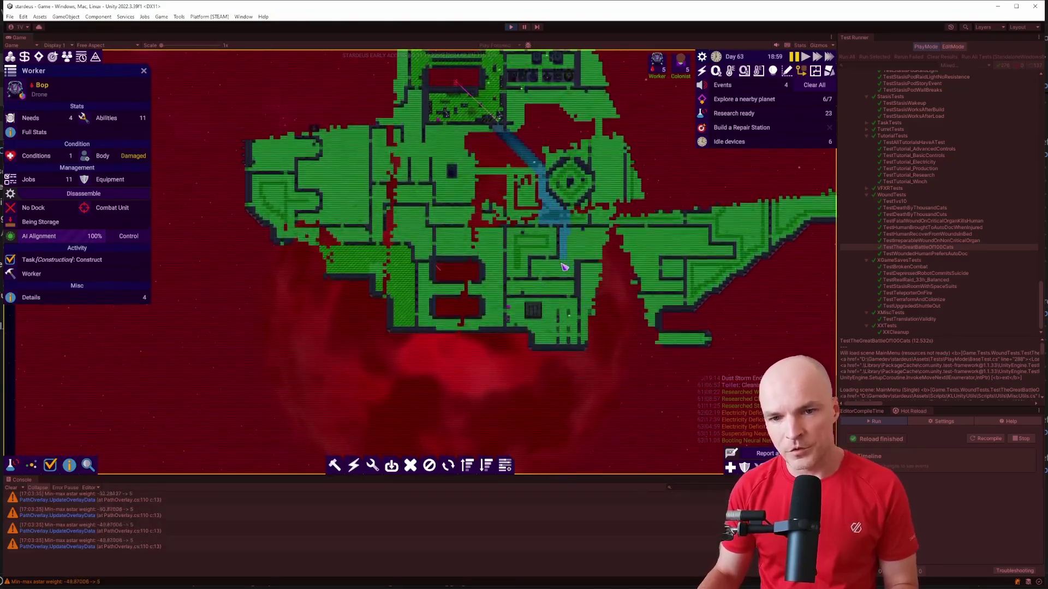
# - Turn Optimize Pathfinding for Teleporters back on in the current game settings and return to the map
pyautogui.press('Escape')
pyautogui.press('Escape')
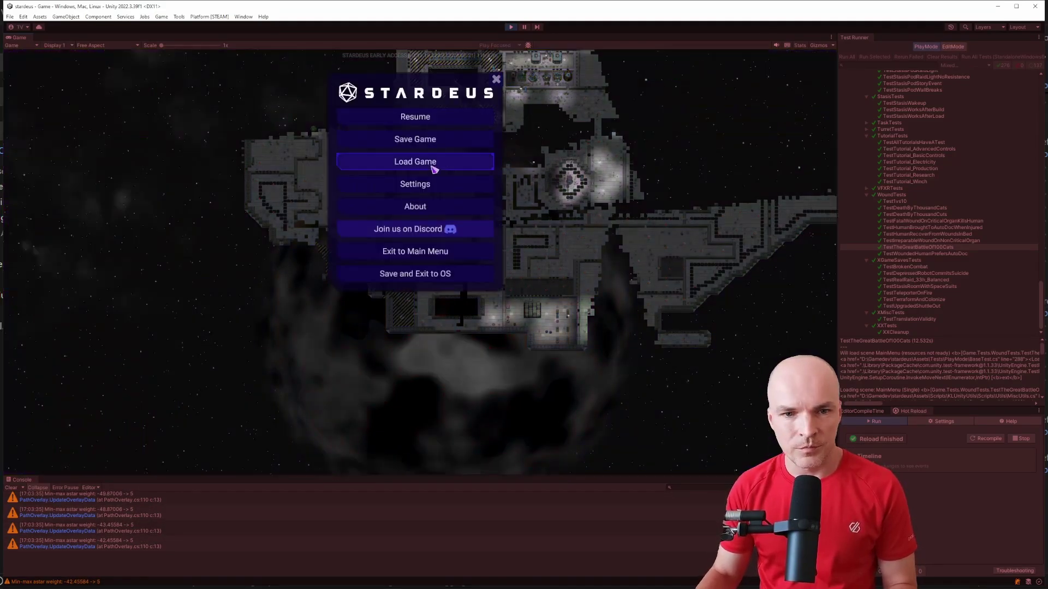
pyautogui.click(429, 188)
pyautogui.click(440, 113)
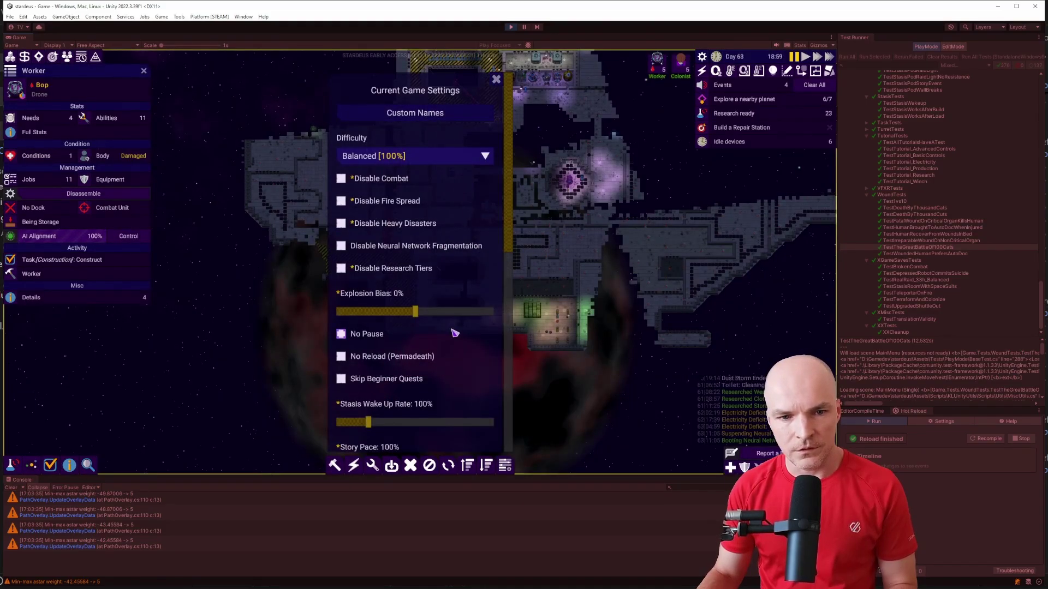
pyautogui.scroll(-7, 458, 335)
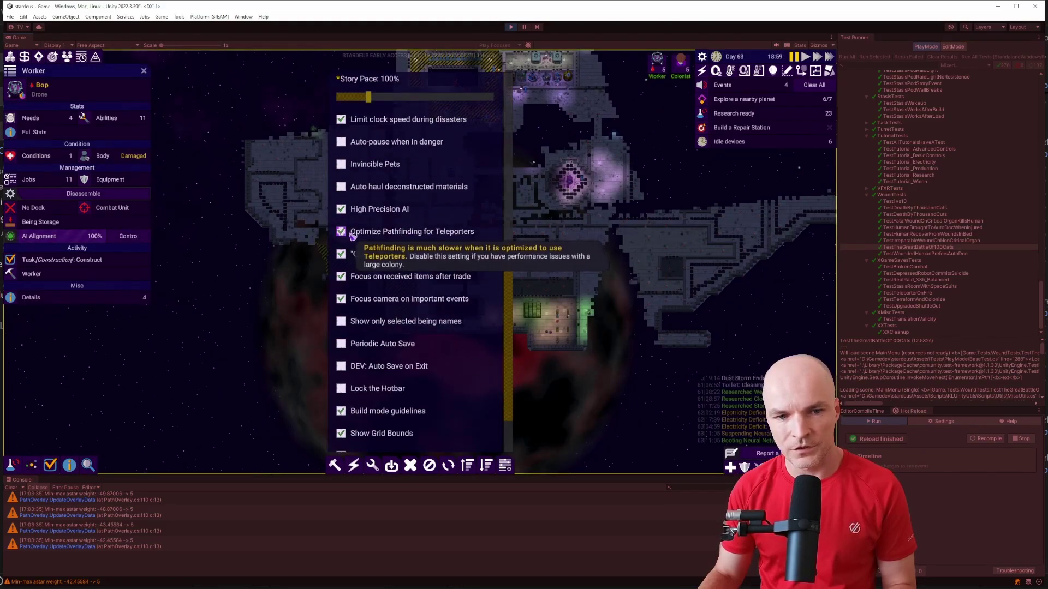
pyautogui.press('Escape')
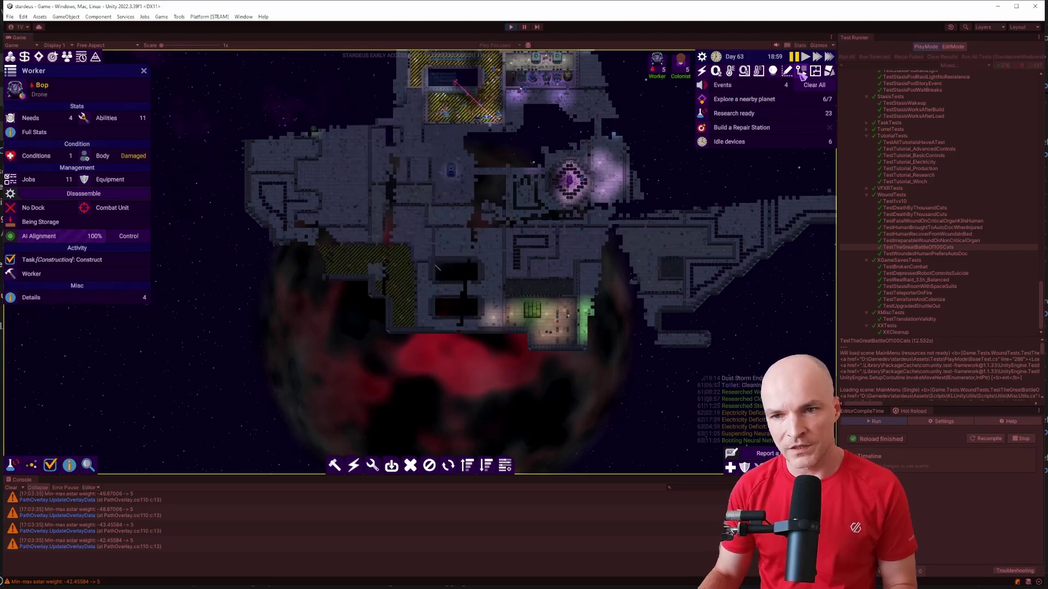
# - Bring back the Walking Difficulty overlay and examine how far the drone's search spreads for targets on the ship's outer wings
pyautogui.click(802, 72)
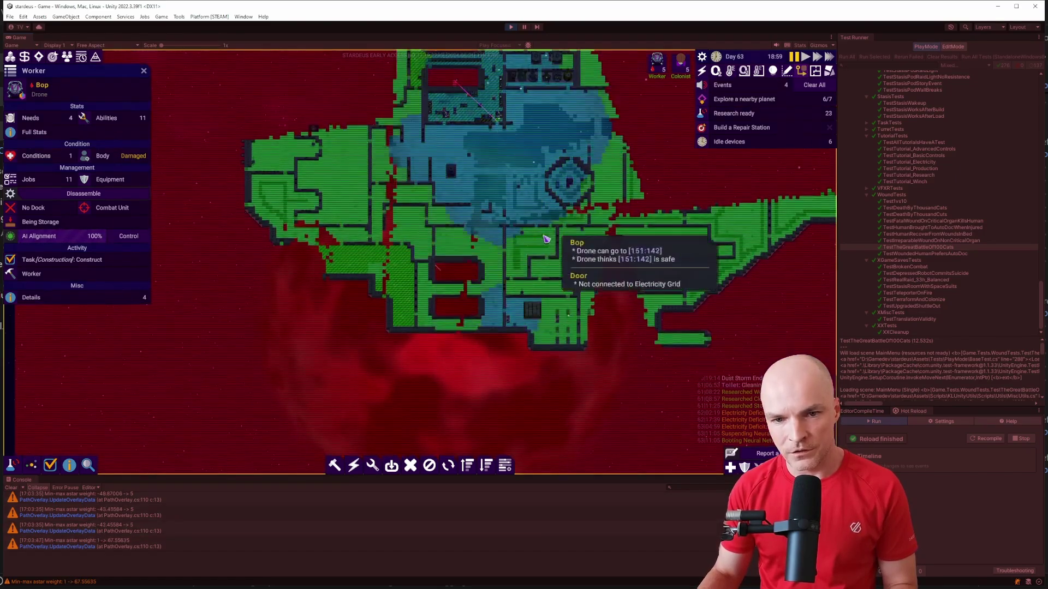
pyautogui.scroll(-3, 280, 353)
pyautogui.moveTo(235, 382); pyautogui.dragTo(339, 251)
pyautogui.scroll(-2, 285, 330)
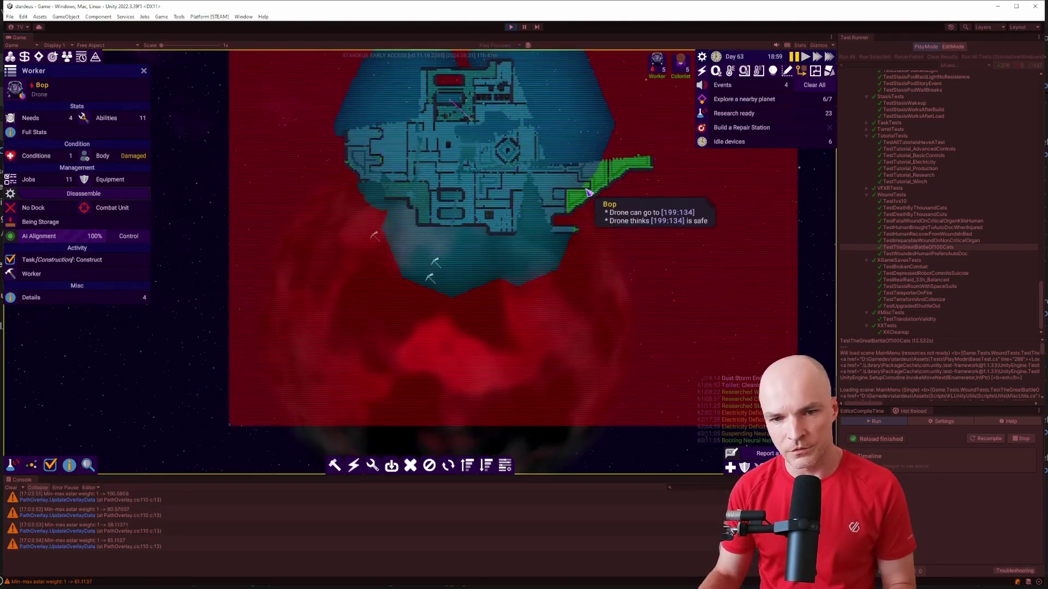
pyautogui.scroll(2, 575, 195)
pyautogui.moveTo(575, 188); pyautogui.dragTo(580, 264)
pyautogui.scroll(-1, 582, 265)
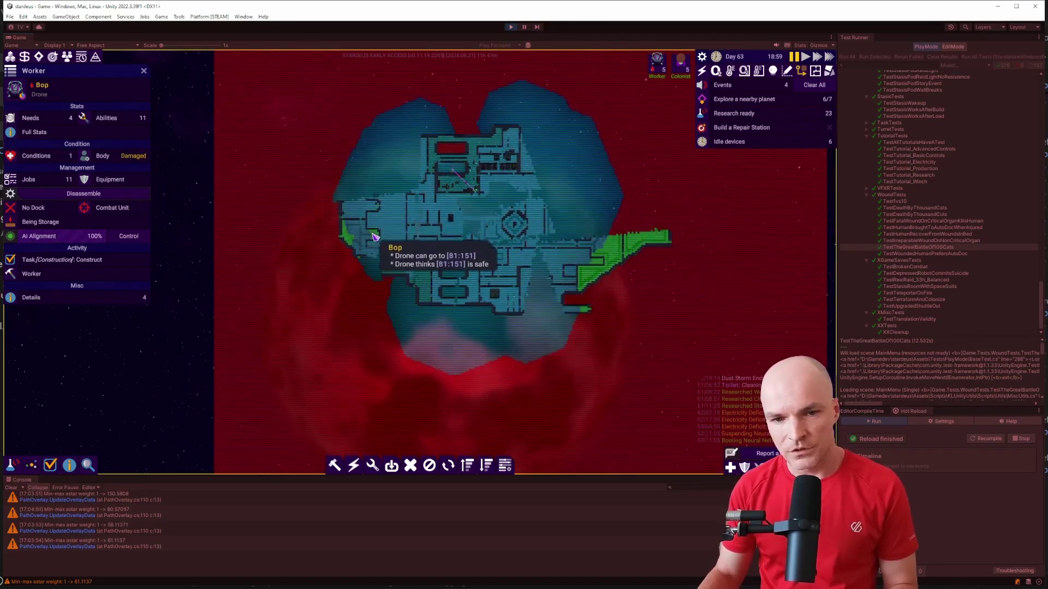
# - Examine the drone's search area for targets in the southernmost room with the teleporter optimization on
pyautogui.scroll(3, 382, 244)
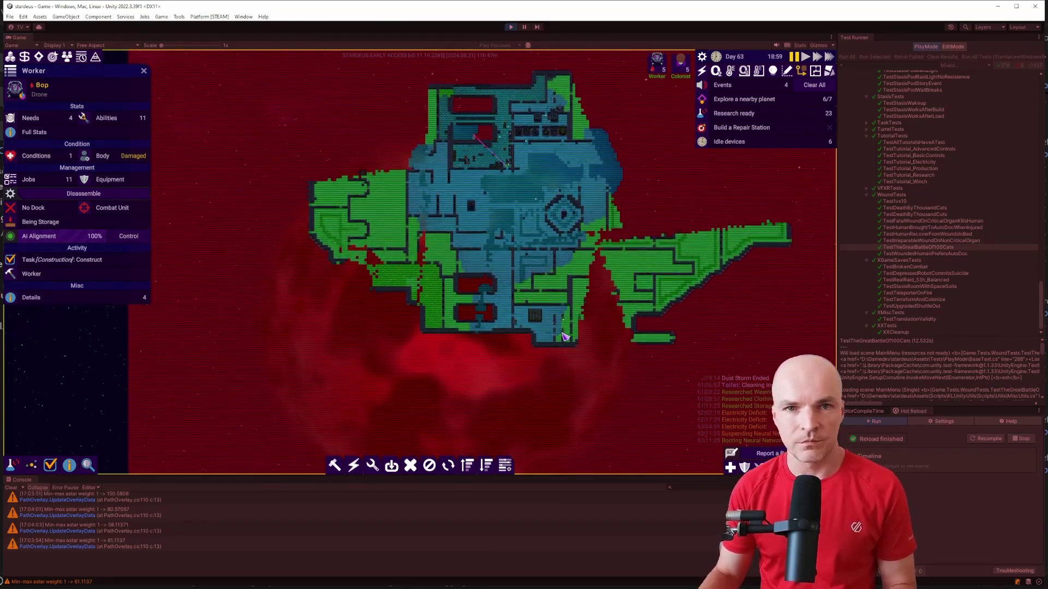
pyautogui.scroll(4, 565, 337)
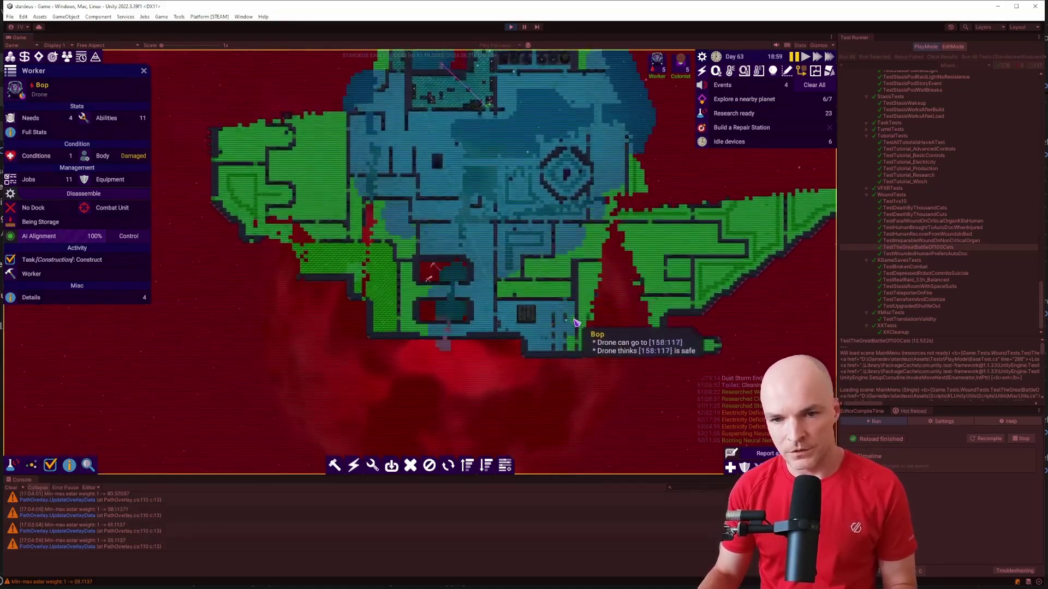
pyautogui.scroll(-1, 567, 327)
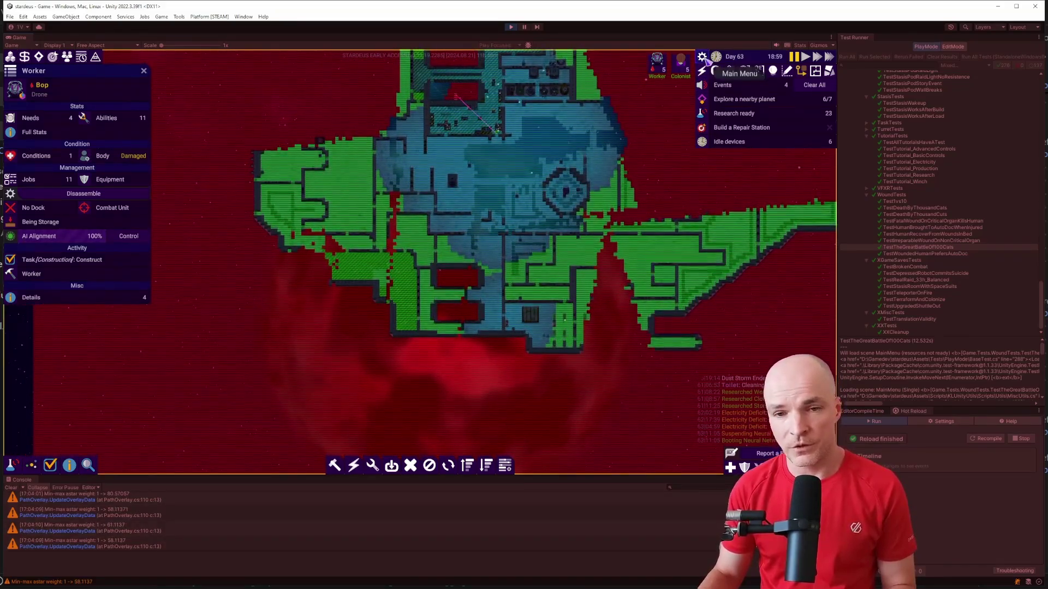
# - Open the current game settings and turn off Optimize Pathfinding for Teleporters again
pyautogui.click(703, 58)
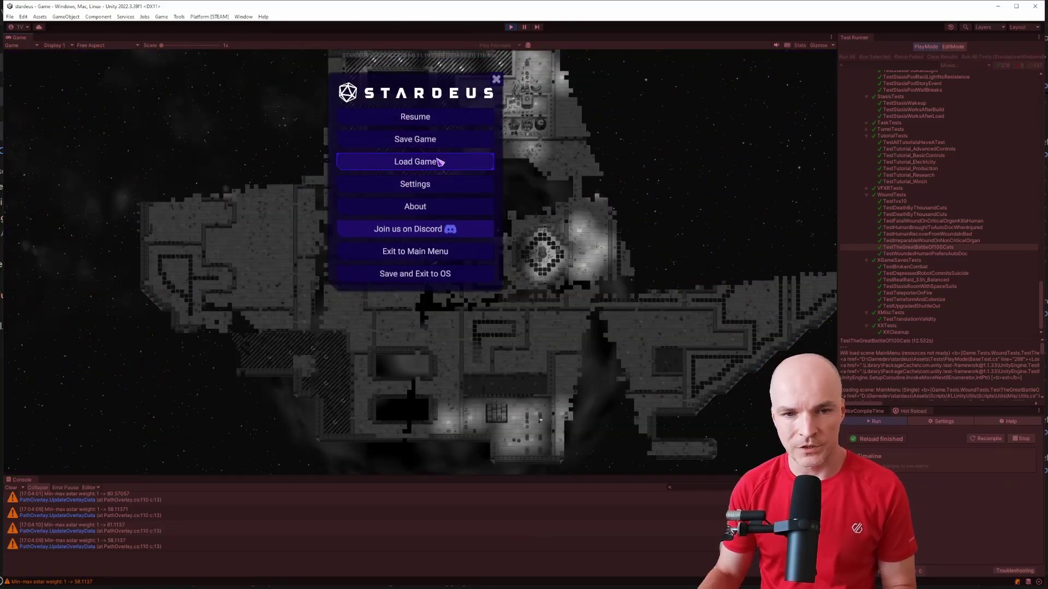
pyautogui.click(432, 183)
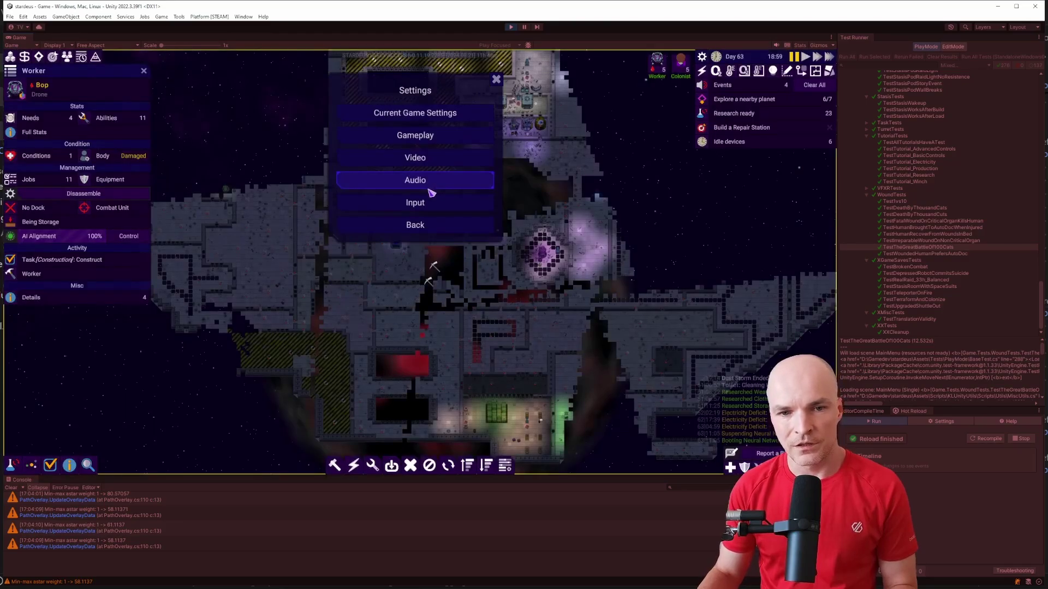
pyautogui.click(417, 117)
pyautogui.scroll(-5, 436, 230)
pyautogui.scroll(-2, 429, 284)
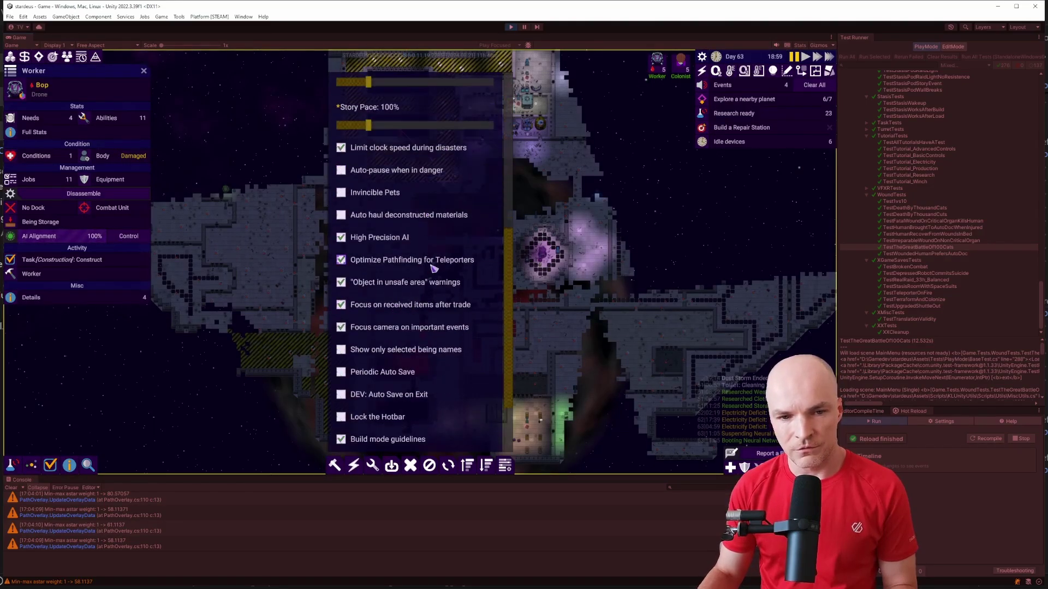
pyautogui.moveTo(393, 265)
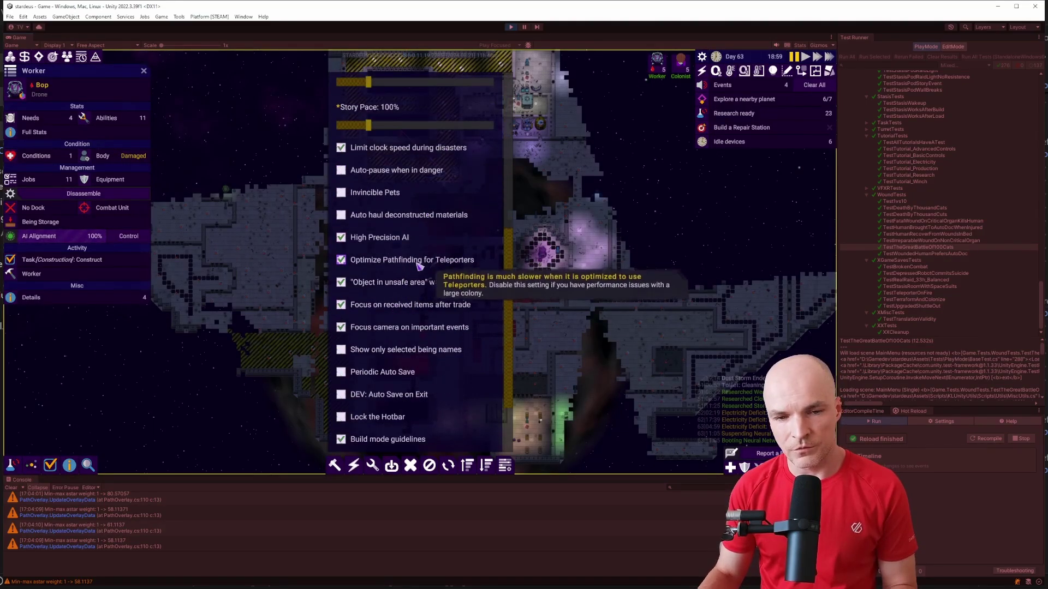
pyautogui.click(373, 264)
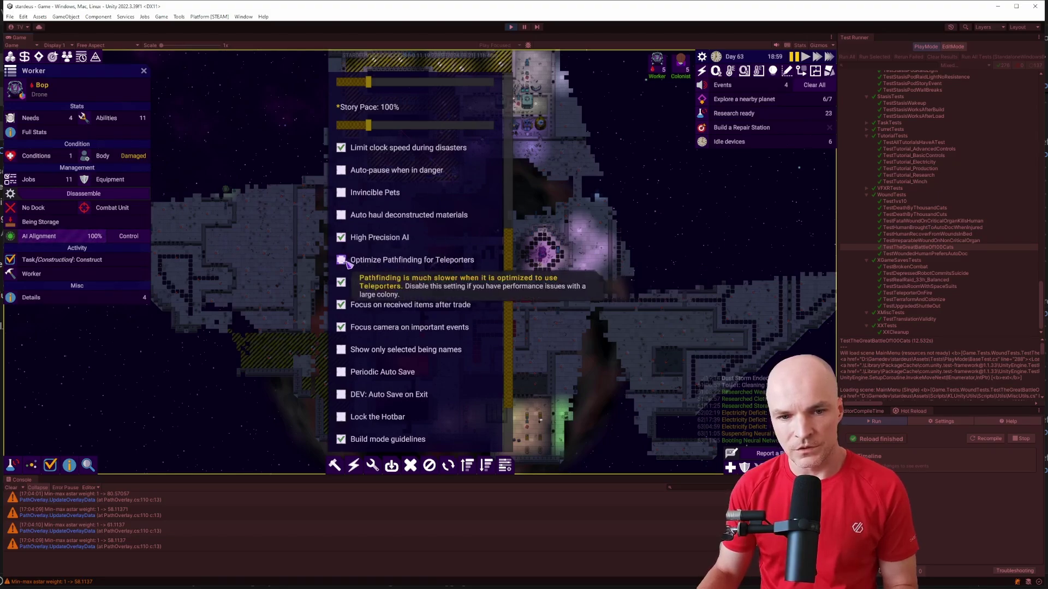
# - Bring back the Walking Difficulty overlay and examine the drone's search area for targets around the ship's northern half with the teleporter optimization off
pyautogui.press('Escape')
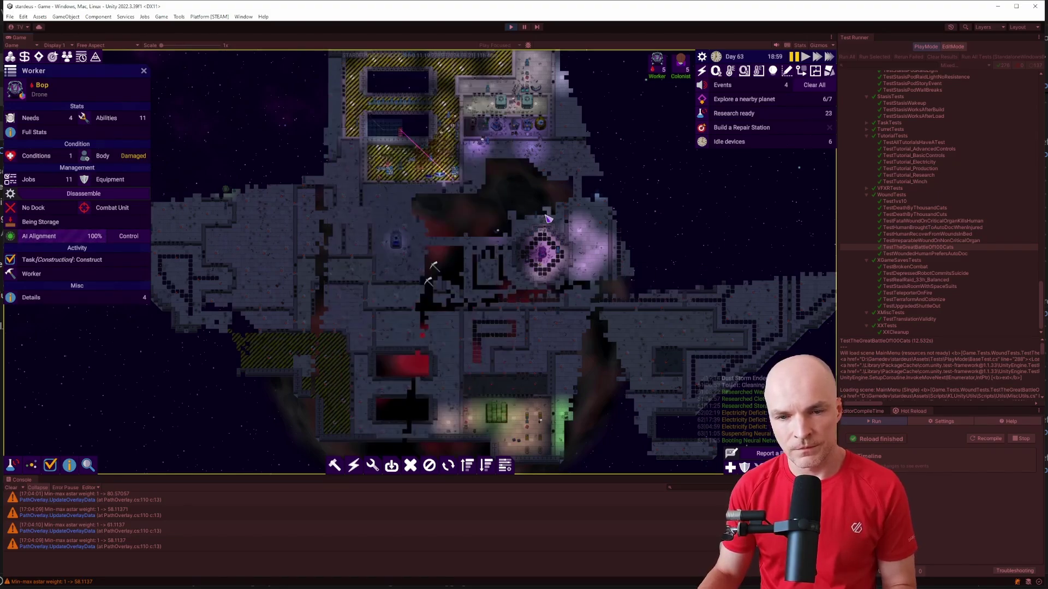
pyautogui.scroll(-2, 525, 212)
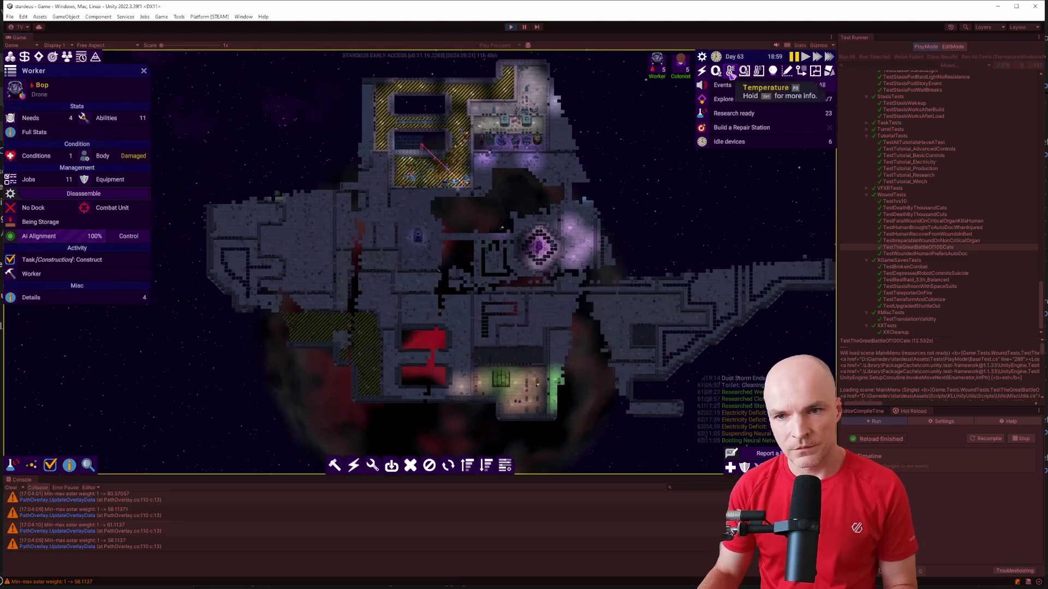
pyautogui.click(786, 71)
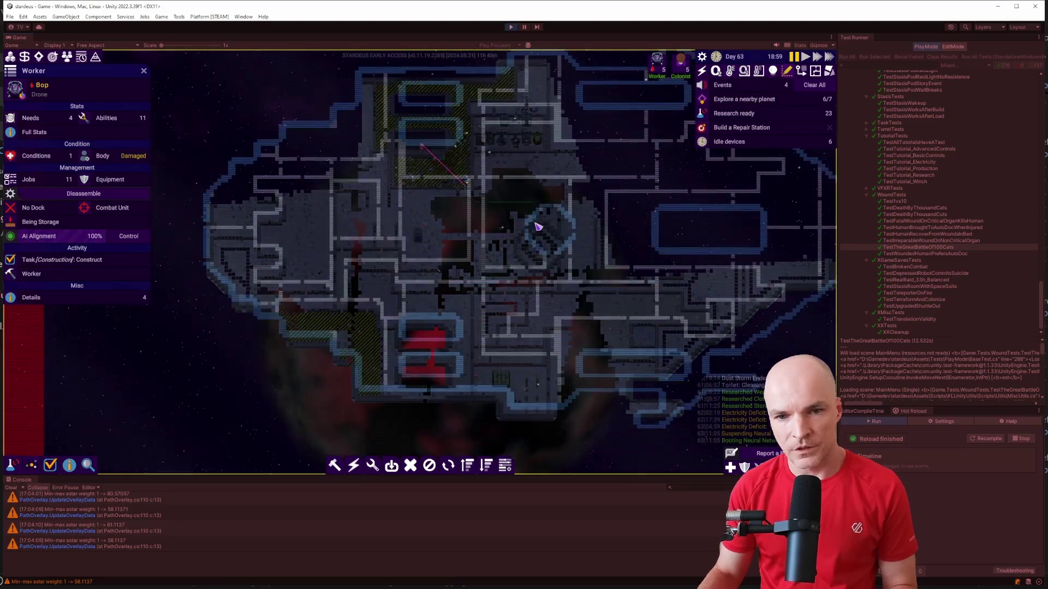
pyautogui.click(797, 72)
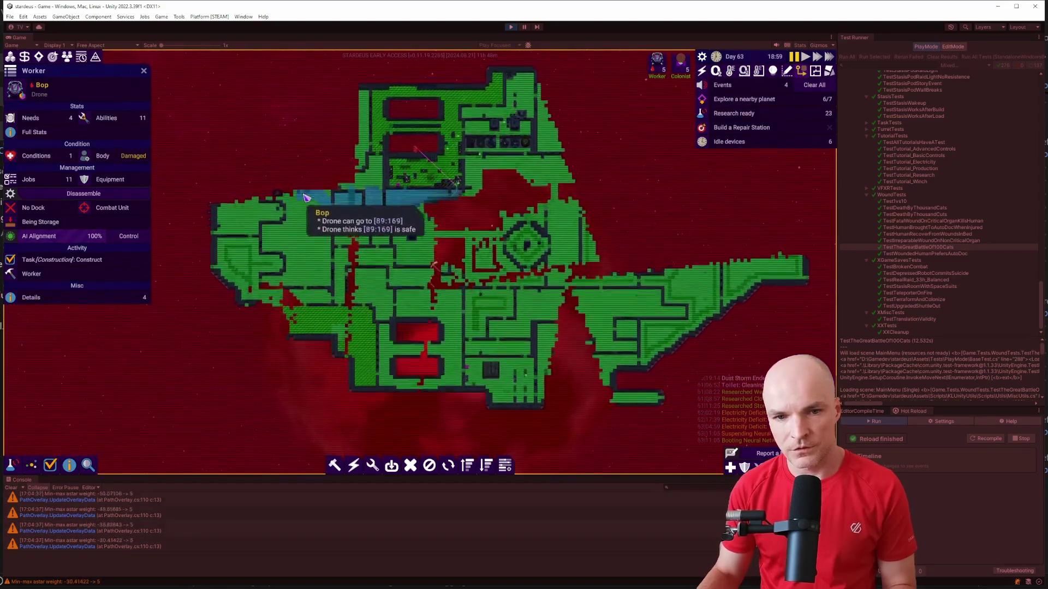
pyautogui.scroll(-1, 382, 150)
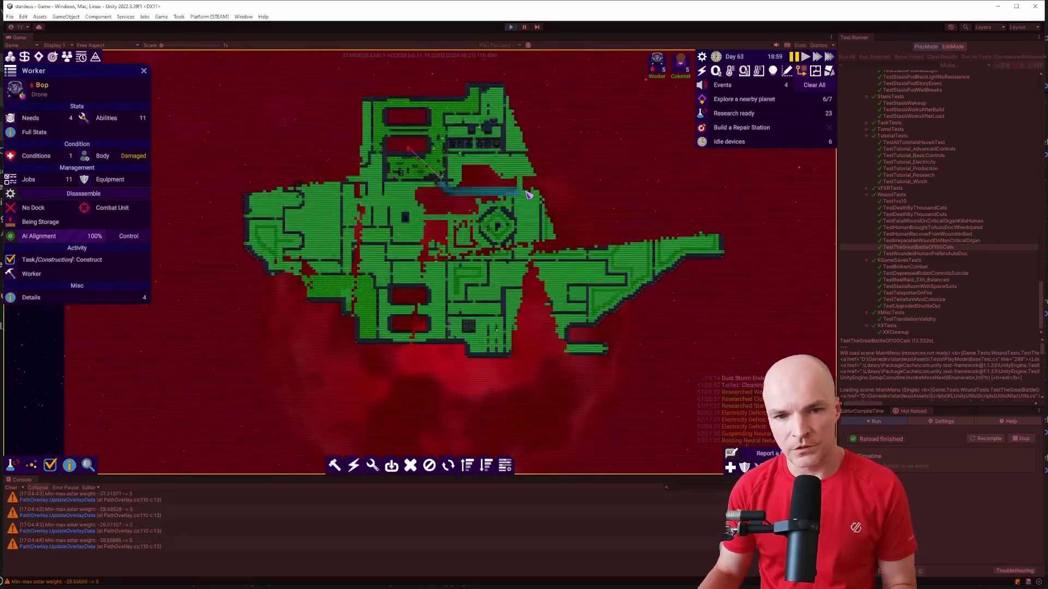
pyautogui.scroll(-3, 528, 195)
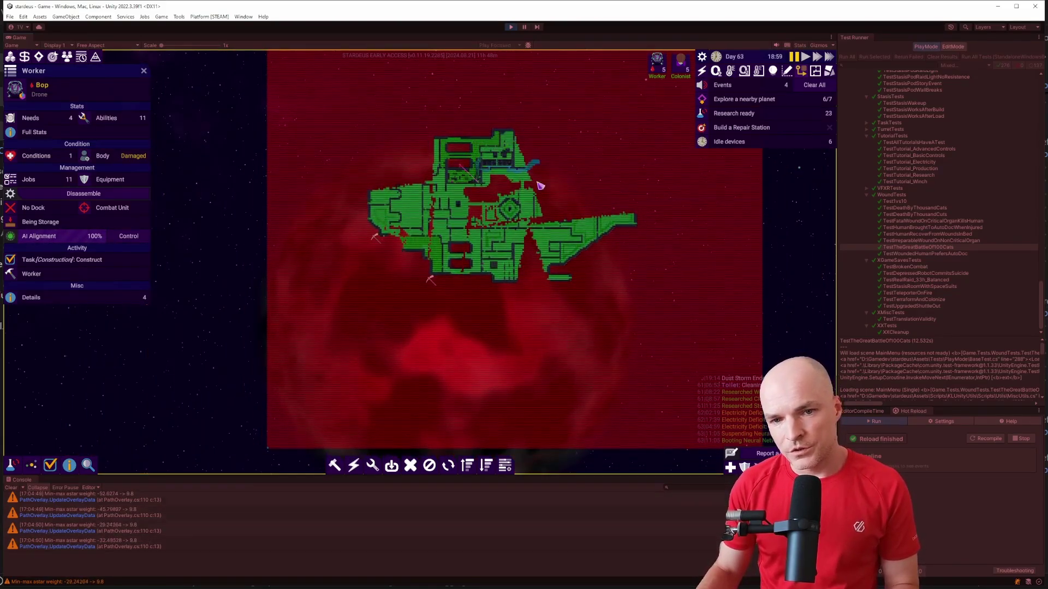
pyautogui.scroll(3, 537, 190)
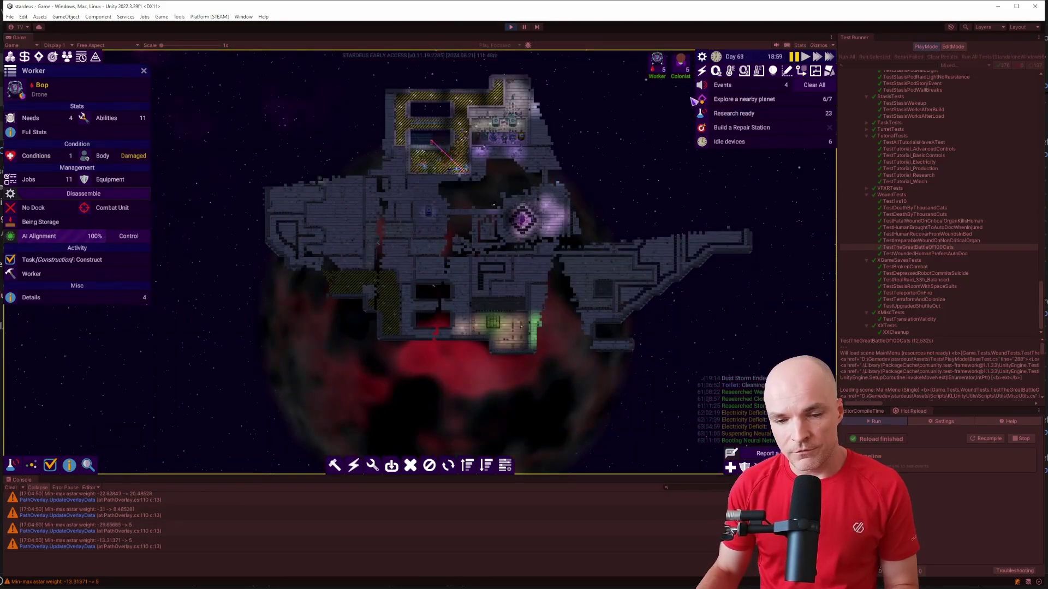